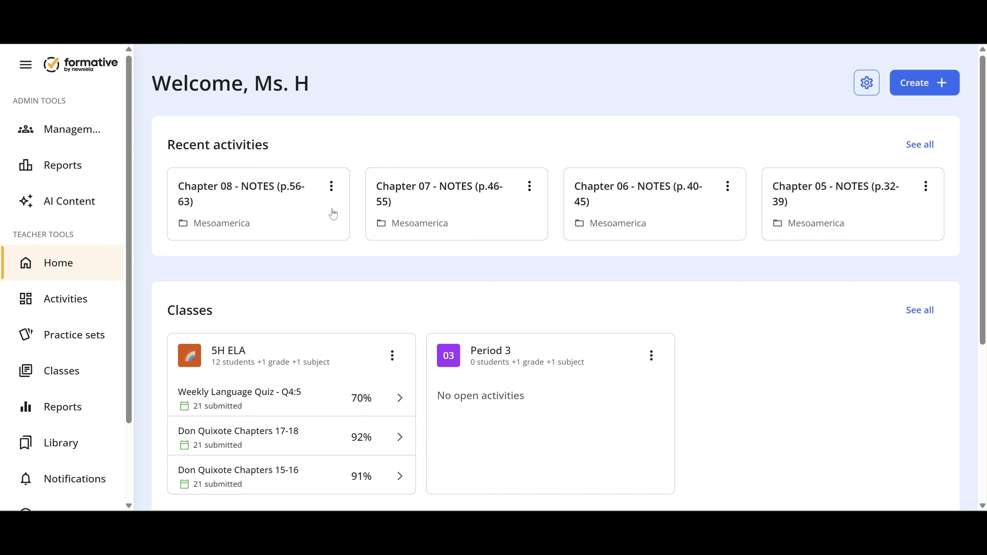
Create a new formative and title it "Informative Writing Assignment"
{"action": "left_click", "coordinate": [930, 87]}
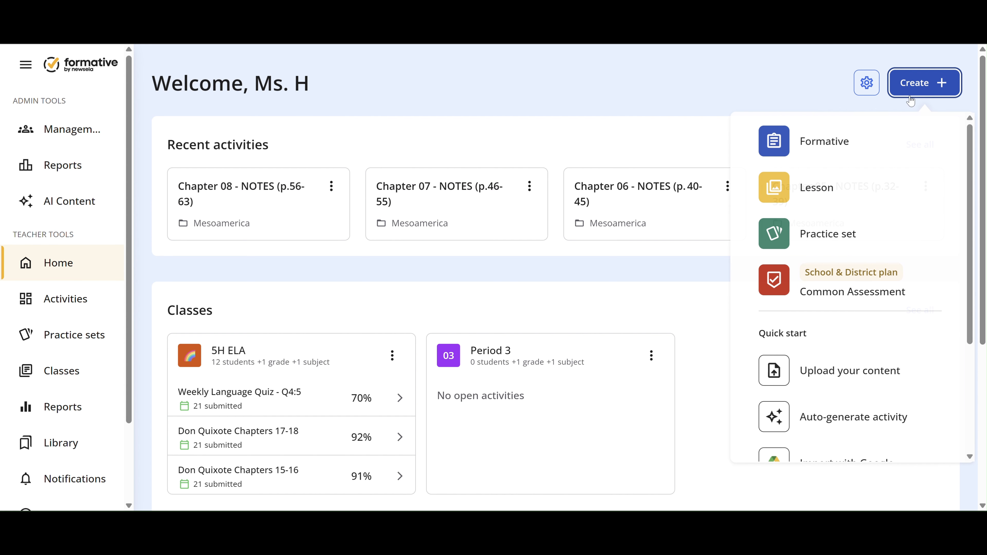
{"action": "left_click", "coordinate": [849, 142]}
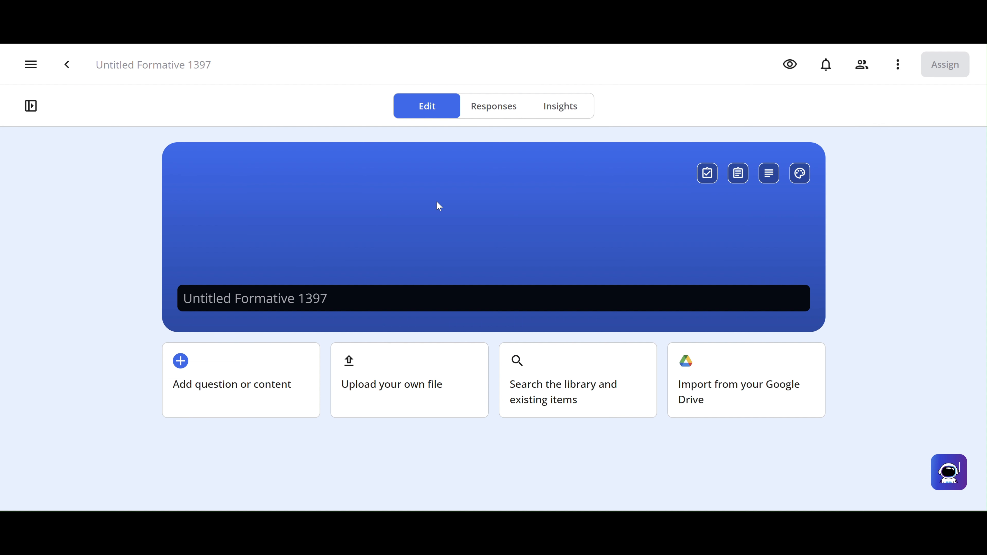
{"action": "left_click", "coordinate": [308, 298]}
{"action": "type", "text": "Informative "}
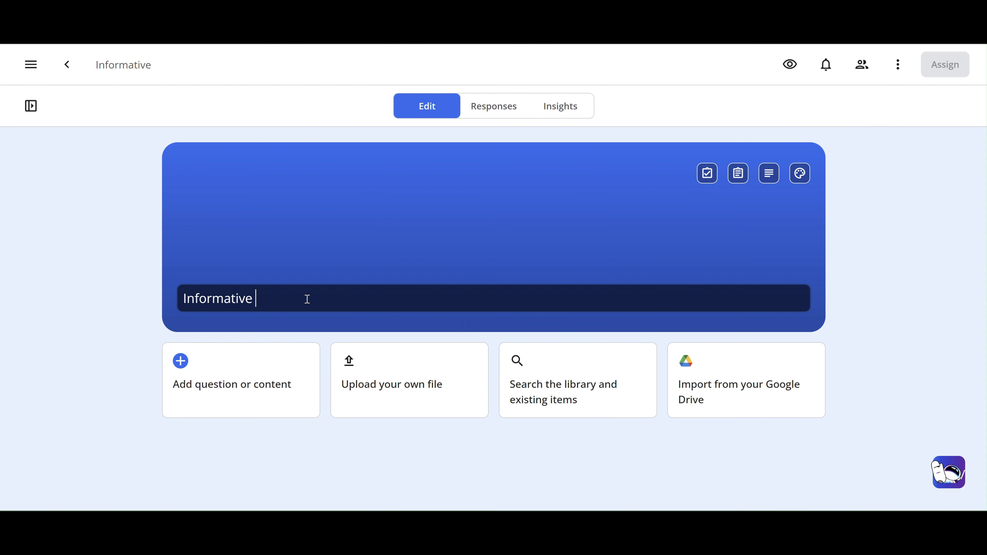
{"action": "type", "text": "Writing Assignment"}
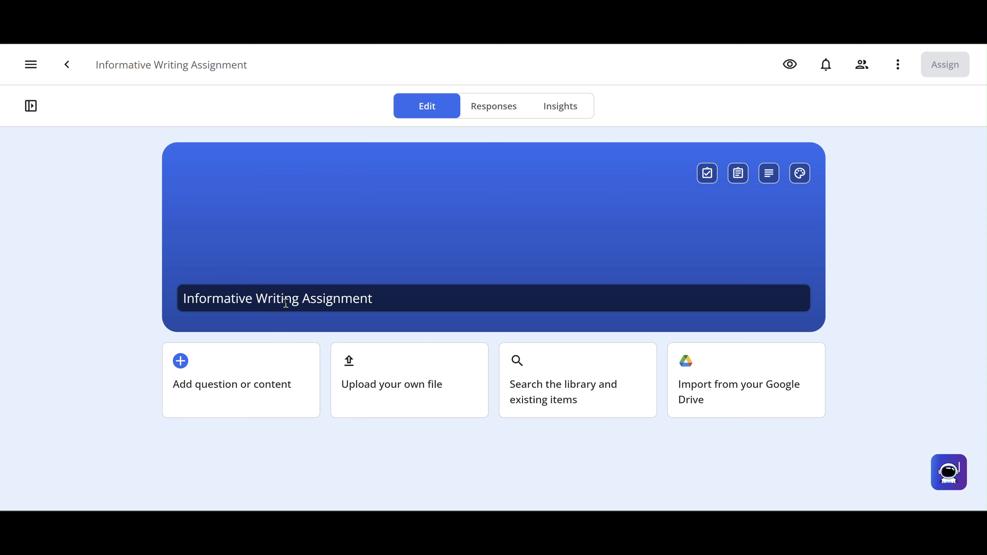
Add a Free Response question to the Informative Writing Assignment
{"action": "left_click", "coordinate": [229, 384]}
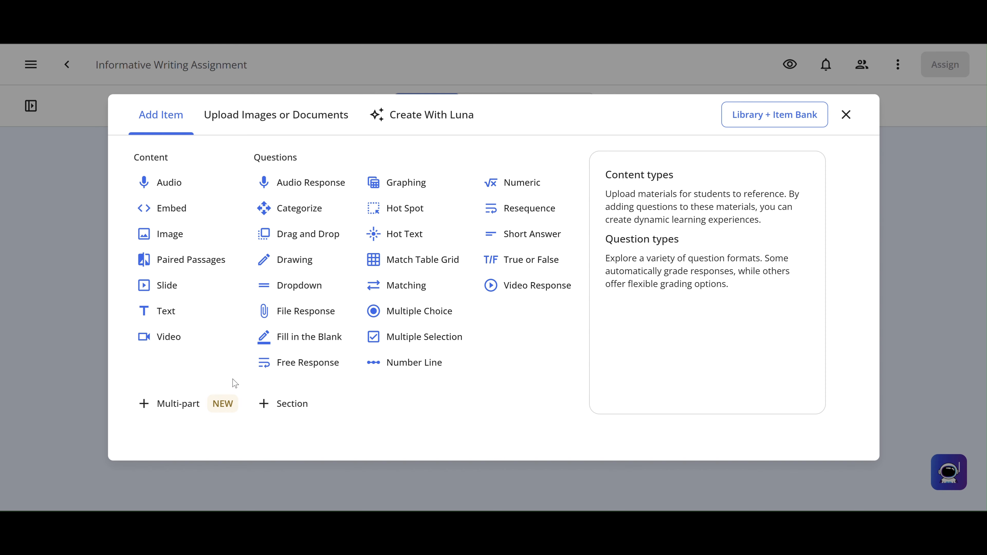
{"action": "left_click", "coordinate": [286, 362]}
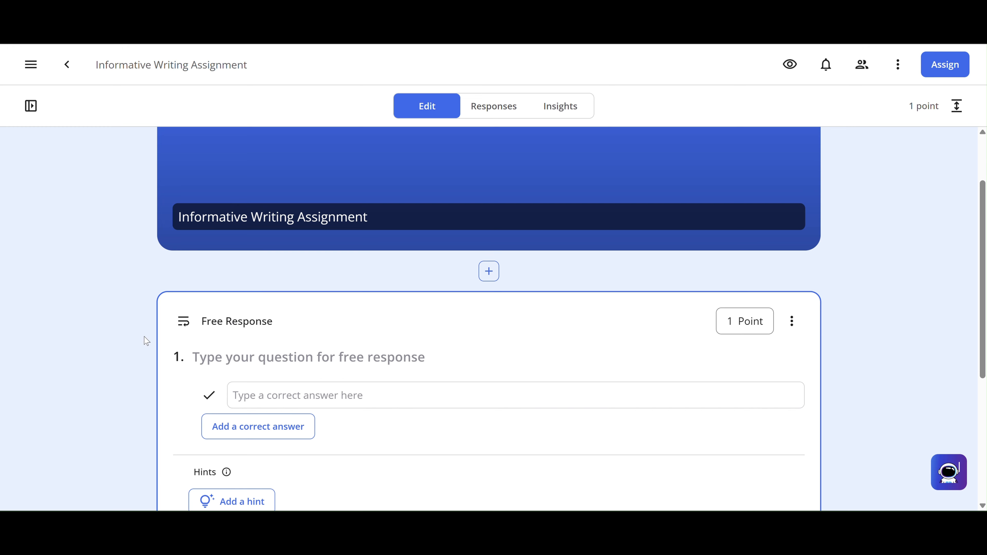
{"action": "scroll", "coordinate": [157, 345], "scroll_direction": "down", "scroll_amount": 1}
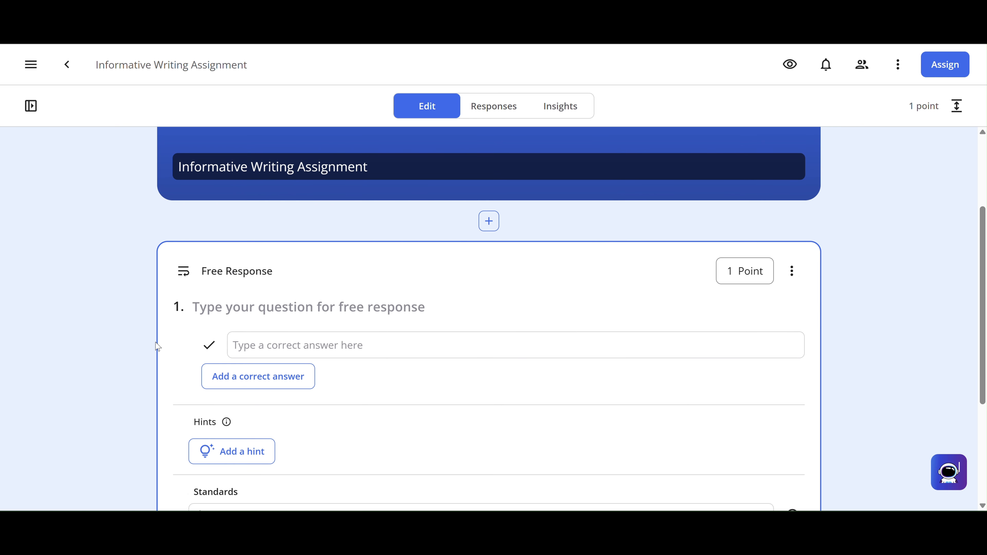
{"action": "left_click", "coordinate": [273, 310]}
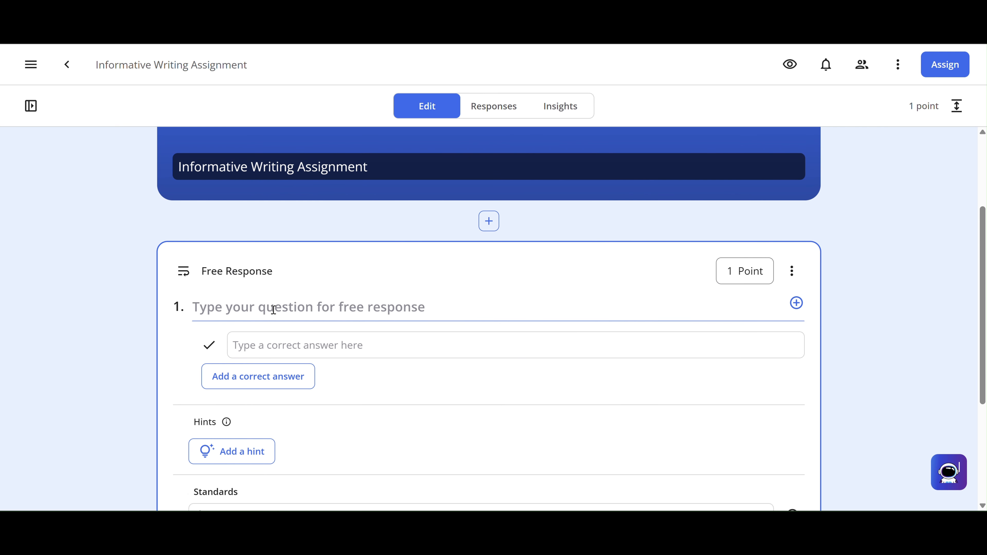
Enable the rubric option in the free response question's settings and start creating a new rubric
{"action": "scroll", "coordinate": [184, 357], "scroll_direction": "down", "scroll_amount": 4}
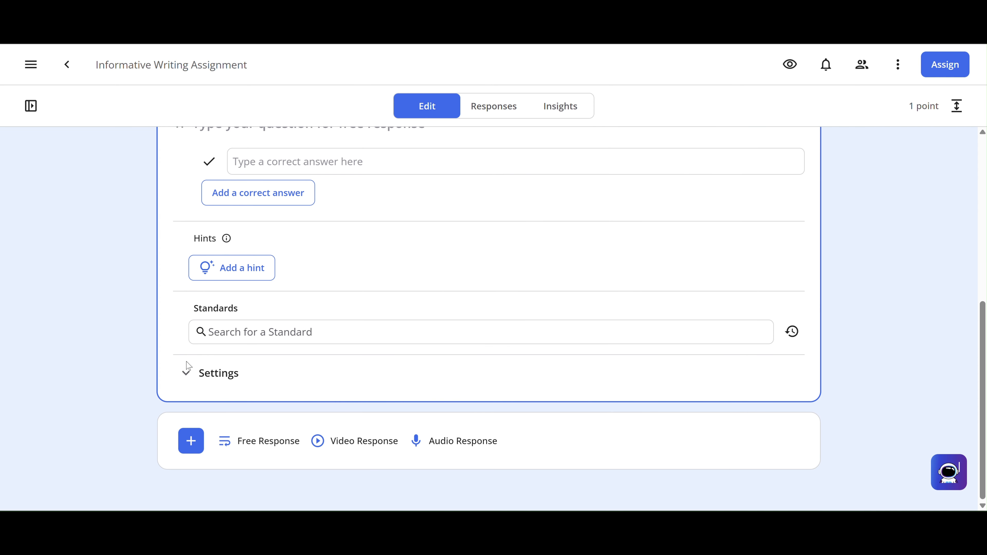
{"action": "left_click", "coordinate": [187, 371]}
{"action": "scroll", "coordinate": [196, 389], "scroll_direction": "down", "scroll_amount": 2}
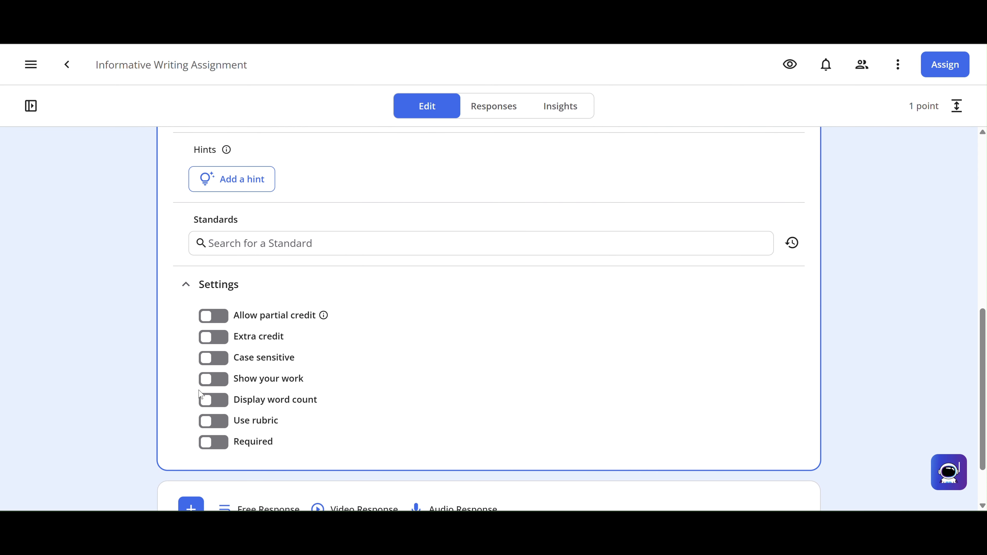
{"action": "left_click", "coordinate": [213, 422]}
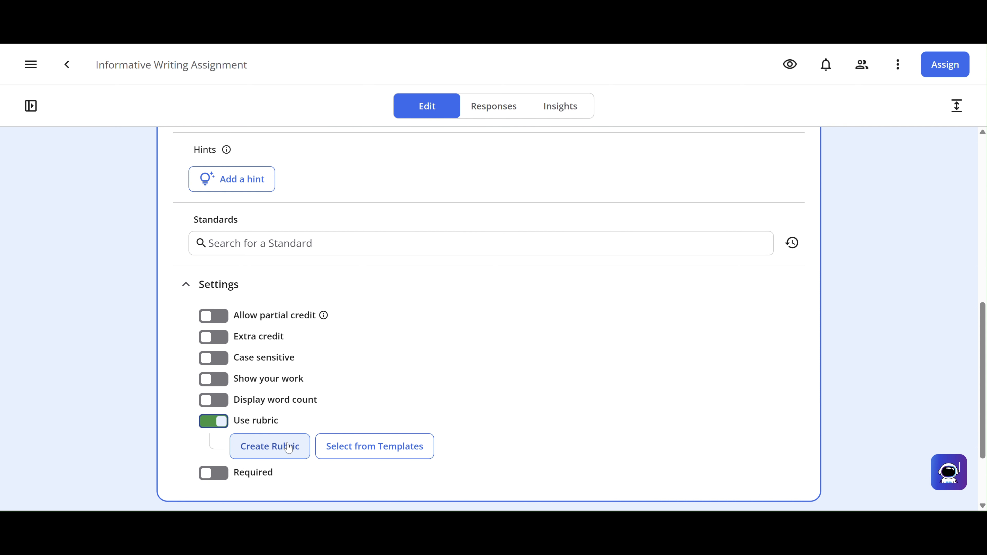
{"action": "left_click", "coordinate": [271, 447]}
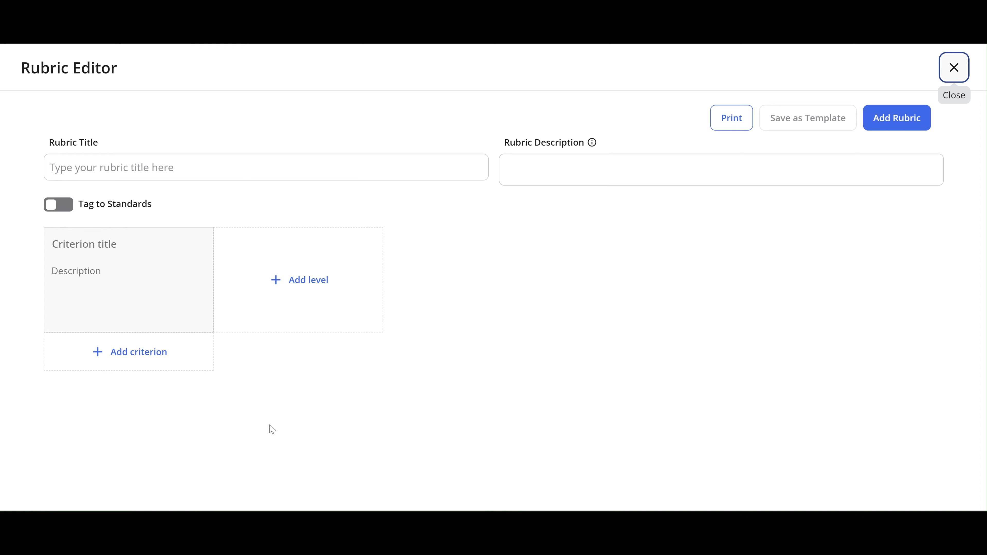
Title the new rubric "Informative Essay" and leave its description empty
{"action": "left_click", "coordinate": [238, 158]}
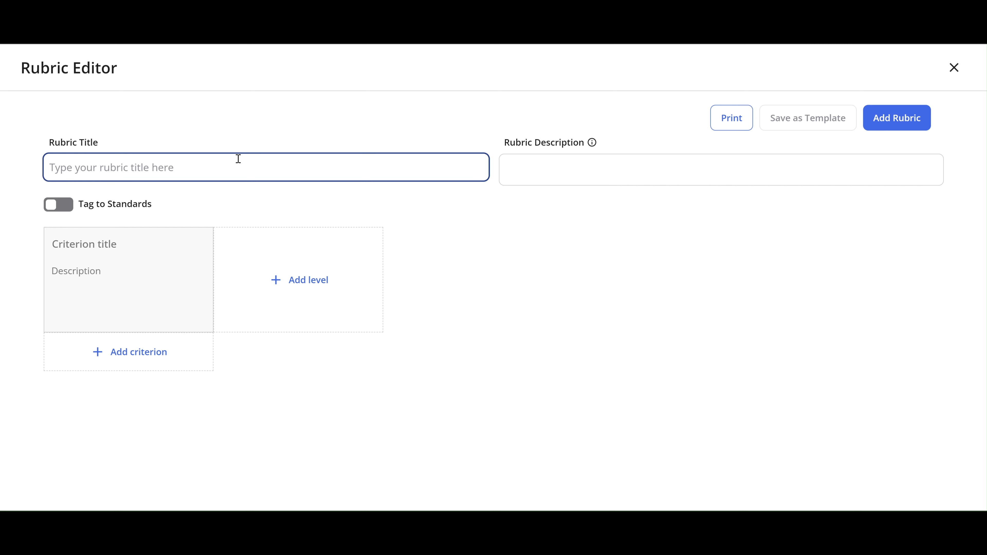
{"action": "type", "text": "Informativ"}
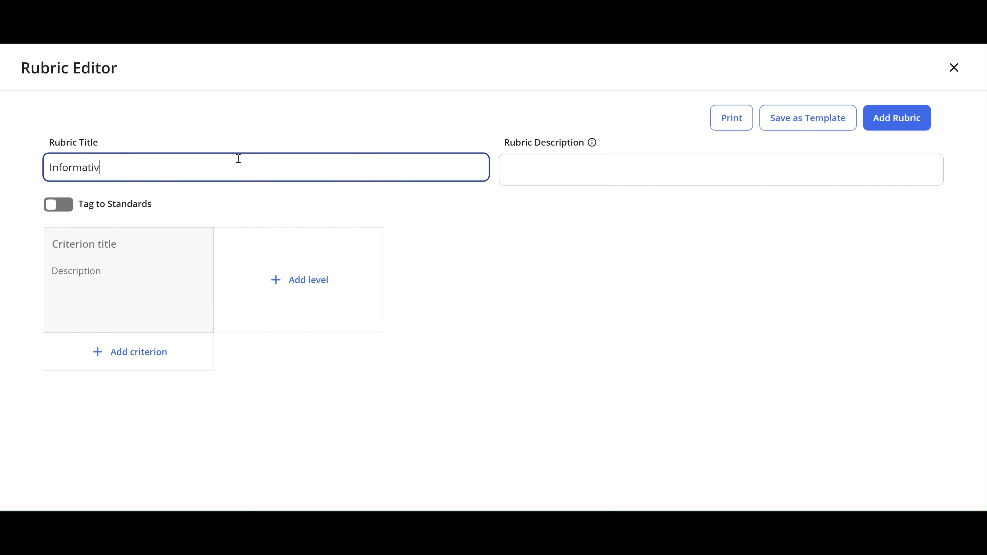
{"action": "type", "text": "e Essay"}
{"action": "left_click", "coordinate": [580, 170]}
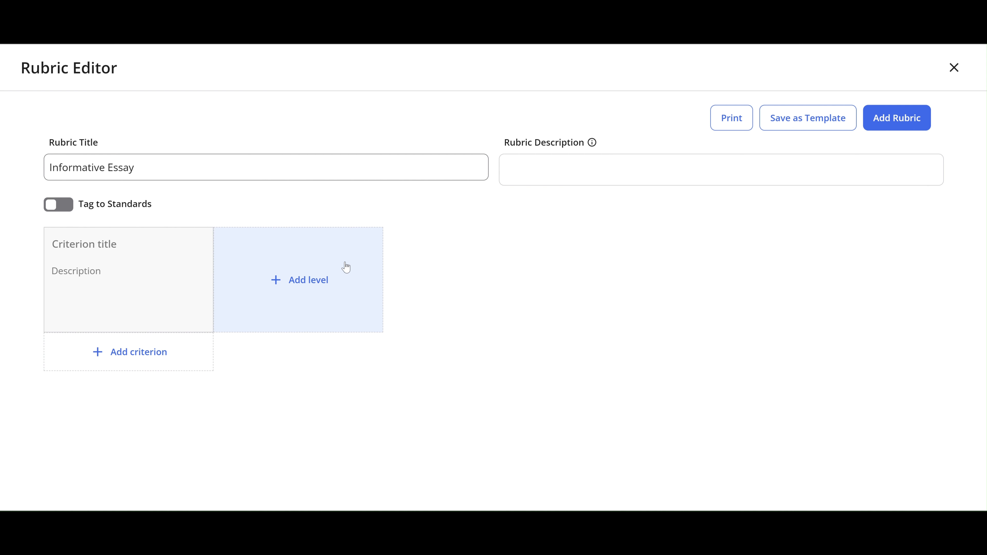
Add two more criteria to the rubric and title the first criterion "Organization"
{"action": "left_click", "coordinate": [134, 359]}
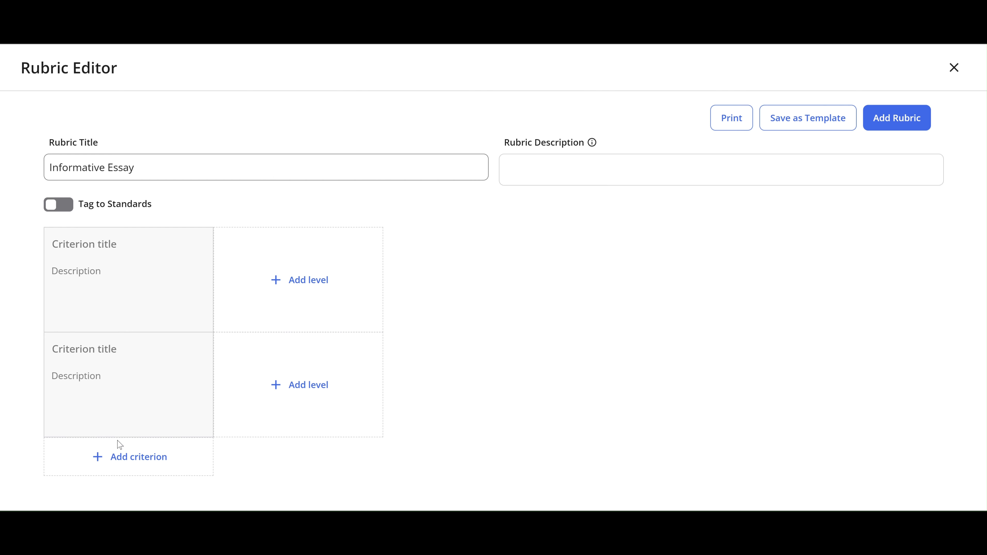
{"action": "left_click", "coordinate": [119, 458]}
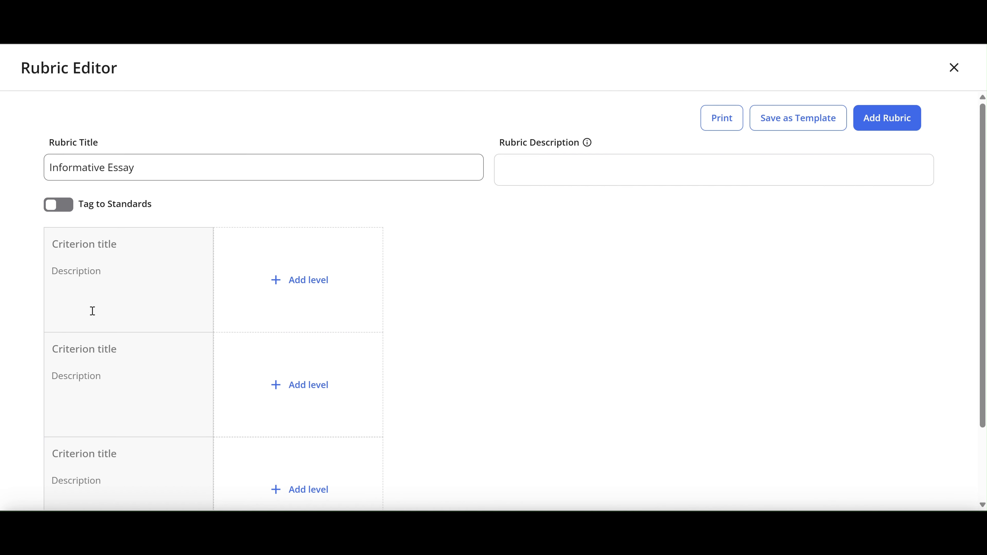
{"action": "left_click", "coordinate": [104, 250]}
{"action": "type", "text": "Organization"}
Title the second rubric criterion "Evidence" and the third one "Conventions"
{"action": "left_click", "coordinate": [108, 349]}
{"action": "type", "text": "Evidence"}
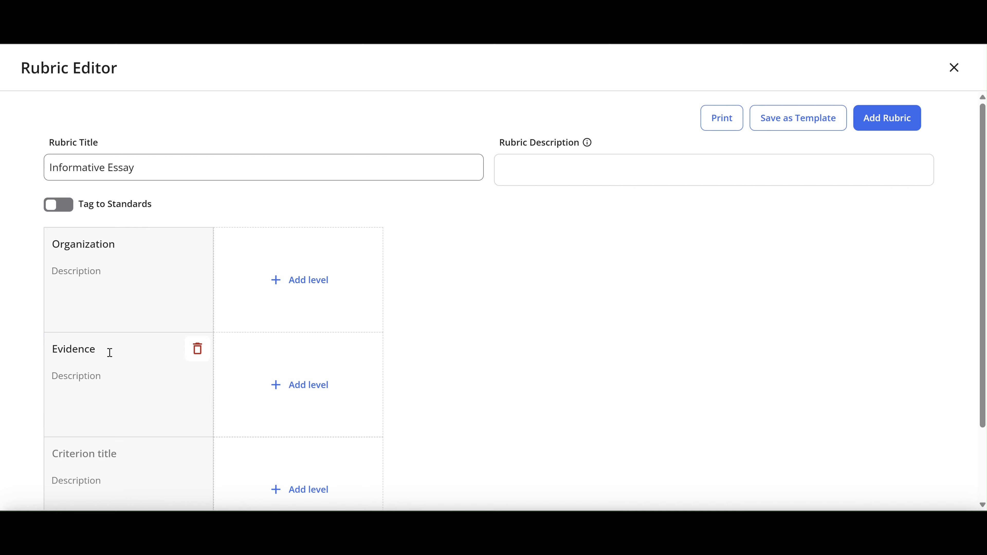
{"action": "left_click", "coordinate": [96, 463]}
{"action": "type", "text": "Conventions"}
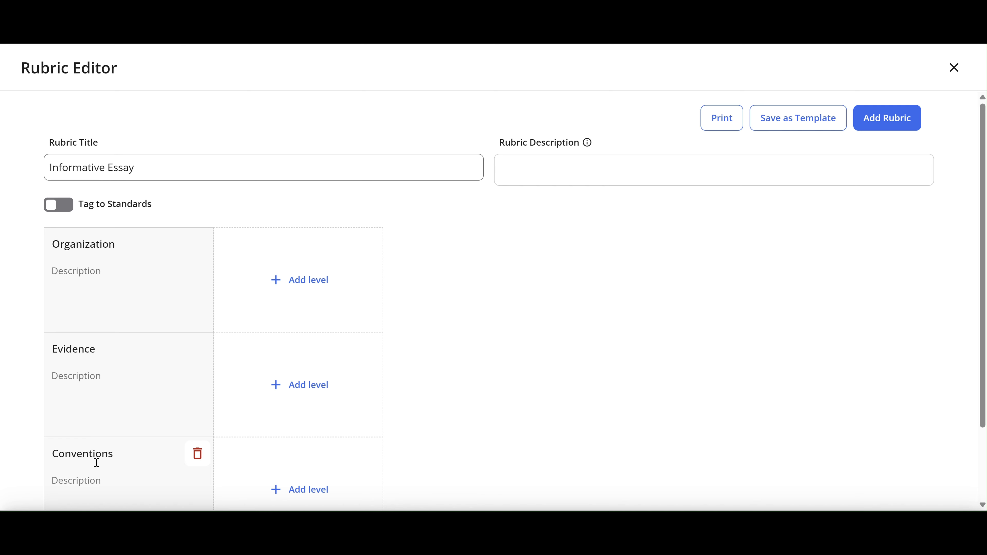
Paste the introduction, supporting detail, conclusion and transition words list under Organization, and describe Evidence as "Use evidence from the text to support your answer."
{"action": "left_click", "coordinate": [108, 265]}
{"action": "type", "text": "- Introduction paragraph - Supporting detail paragraph(s), - Concluding paragraph - Transition words used throughout"}
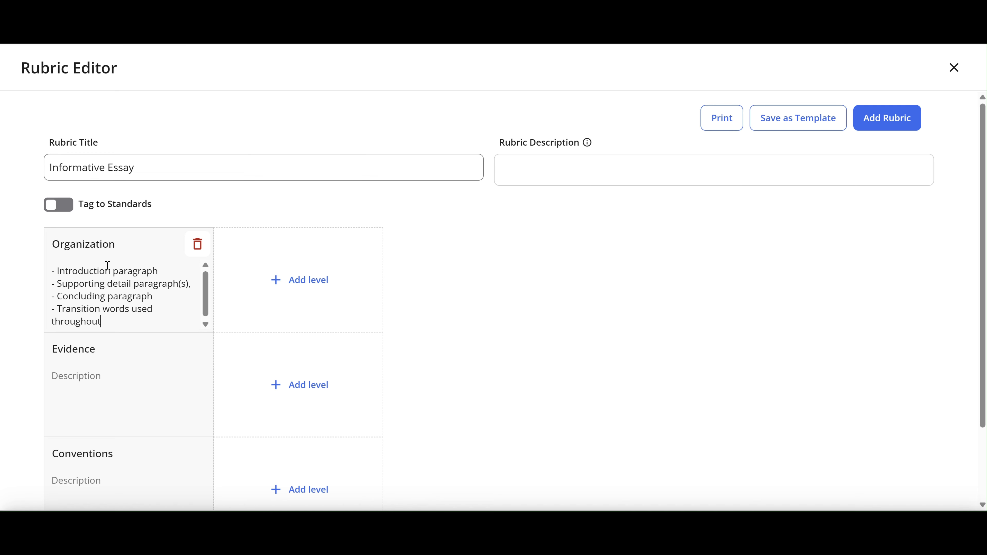
{"action": "left_click", "coordinate": [90, 385]}
{"action": "type", "text": "Use evidence fro"}
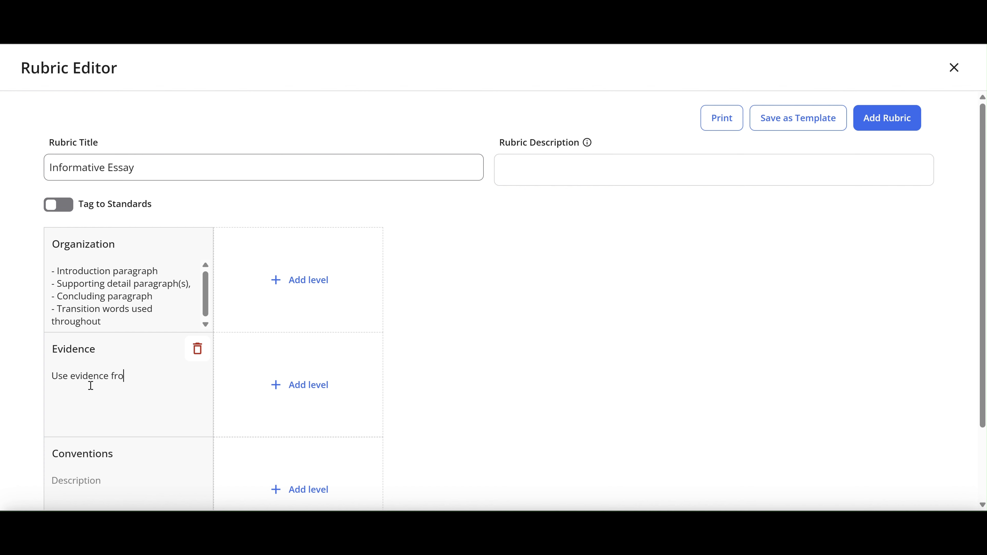
{"action": "type", "text": "m the text to support your answer."}
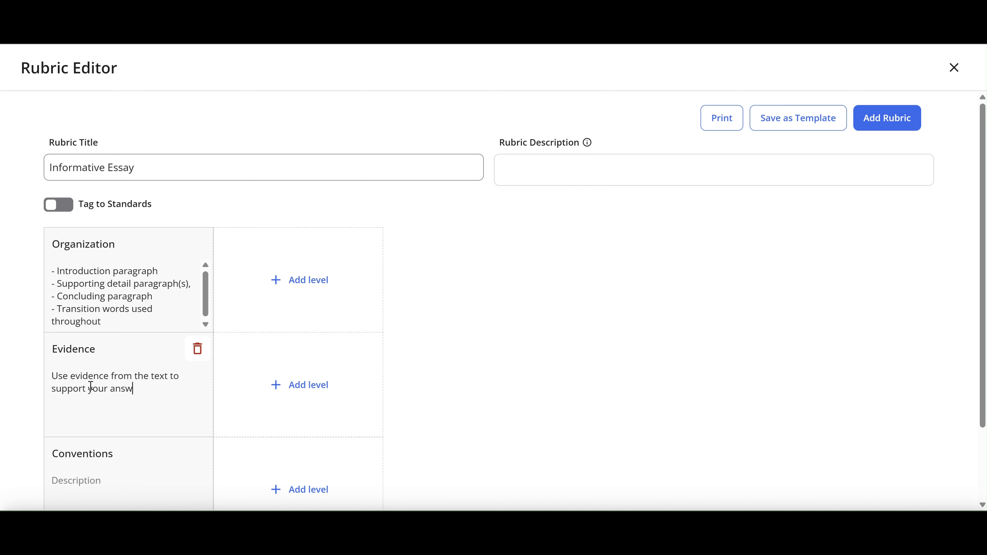
Describe the Conventions criterion as "Capitalization, punctuation, grammar, etc."
{"action": "left_click", "coordinate": [78, 493]}
{"action": "type", "text": "Capta"}
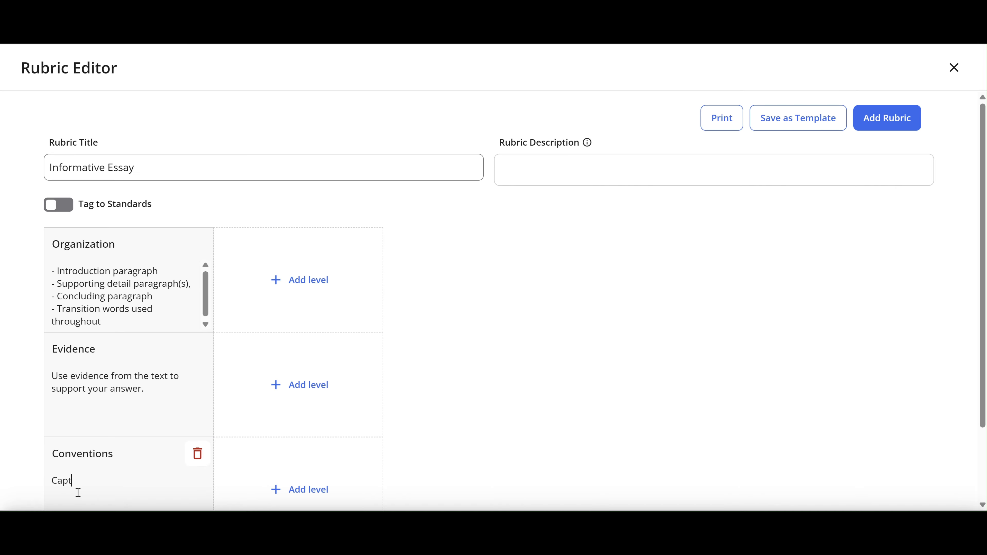
{"action": "type", "text": "alization, p"}
{"action": "type", "text": "unctuation, grammar"}
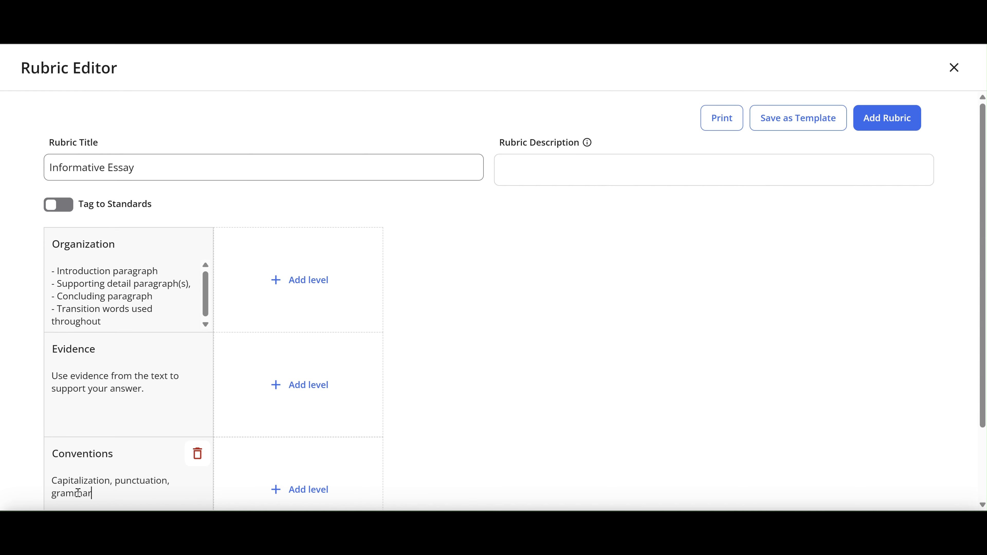
{"action": "type", "text": ", etc."}
Add three scoring levels to the Conventions criterion
{"action": "left_click", "coordinate": [288, 490]}
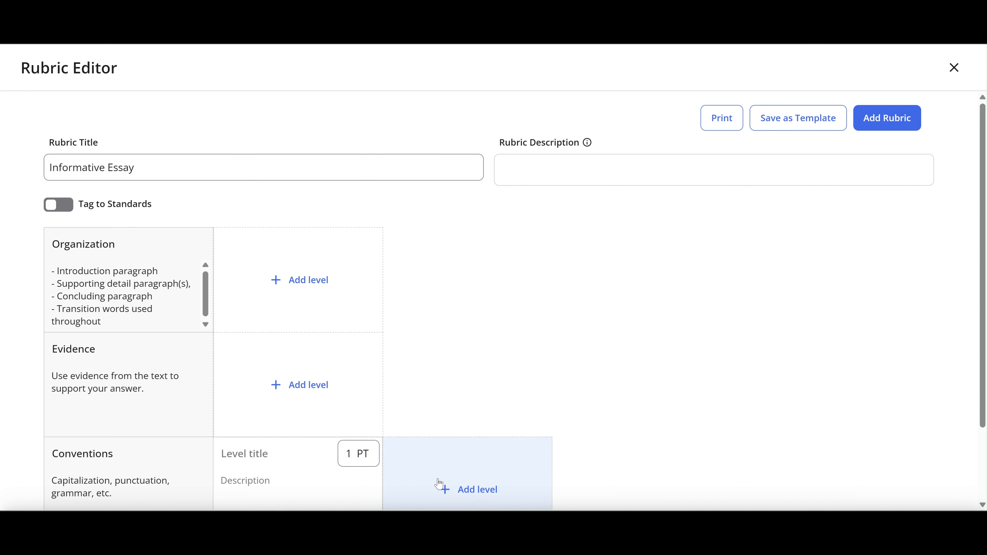
{"action": "left_click", "coordinate": [474, 487]}
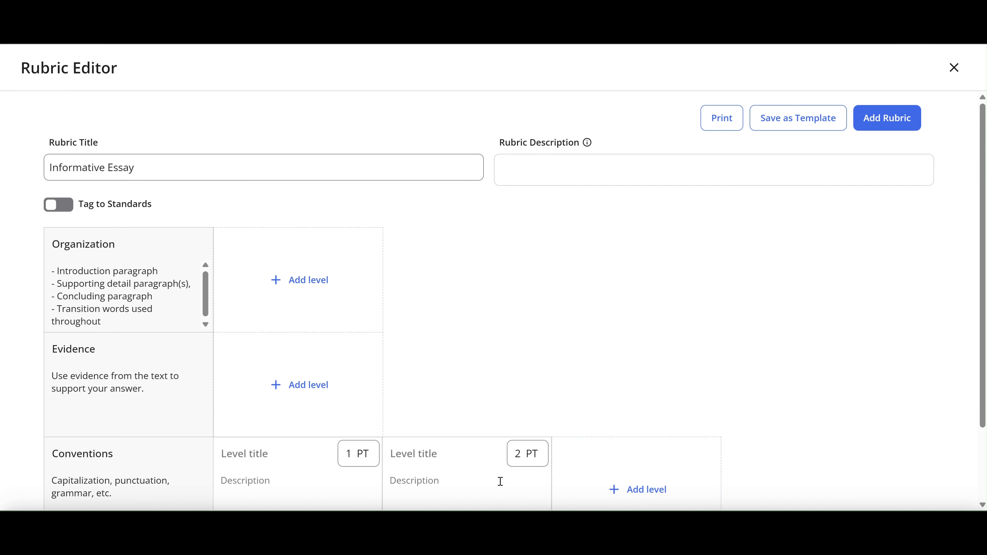
{"action": "left_click", "coordinate": [634, 482]}
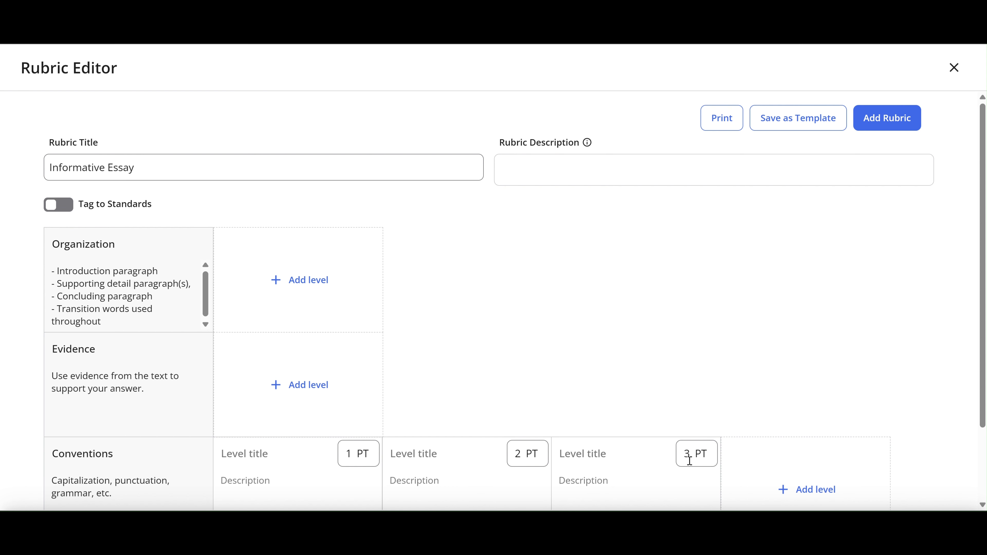
Set the points of the three Conventions levels to 0, 1 and 2 in ascending order
{"action": "mouse_move", "coordinate": [687, 462]}
{"action": "double_click", "coordinate": [655, 452]}
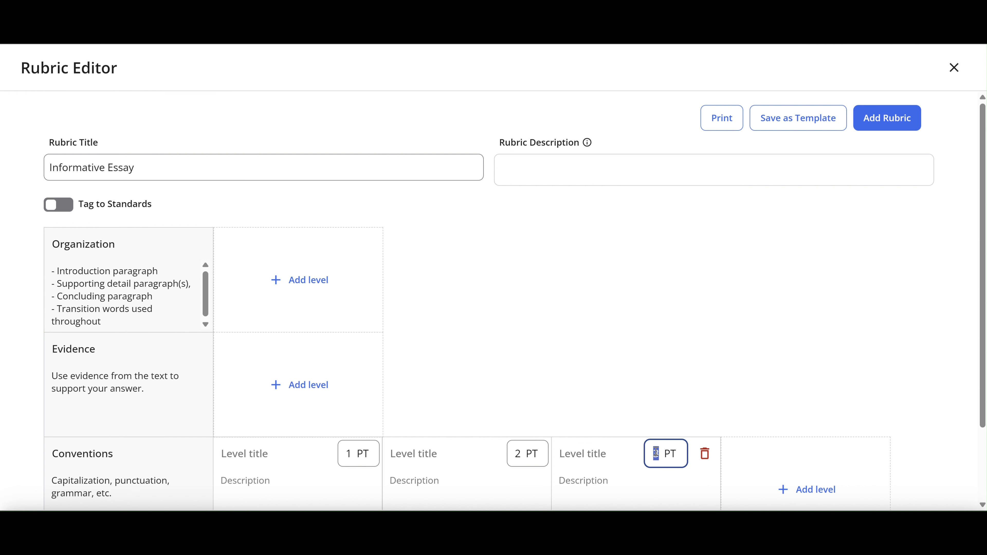
{"action": "type", "text": "2"}
{"action": "left_click", "coordinate": [517, 452]}
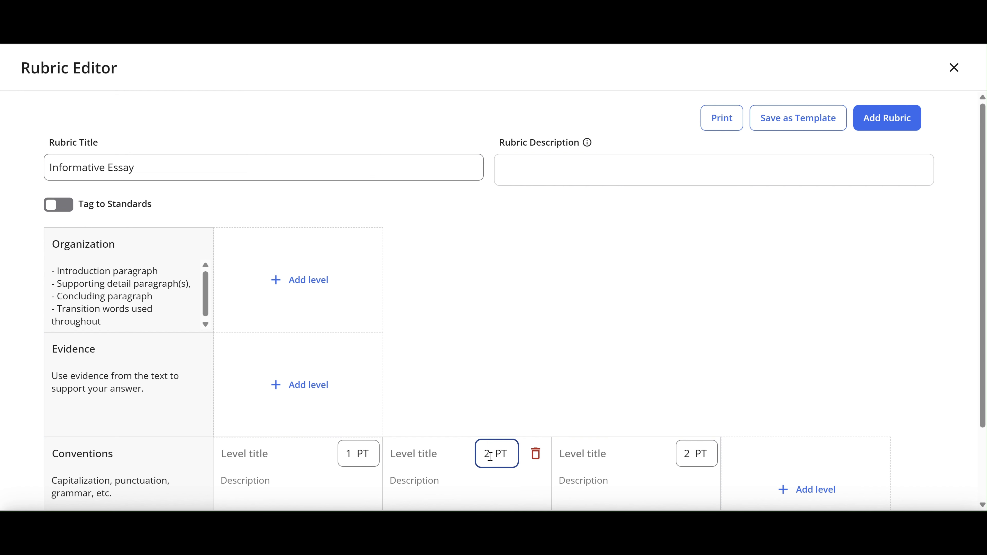
{"action": "key", "text": "BackSpace"}
{"action": "type", "text": "1"}
{"action": "left_click", "coordinate": [341, 455]}
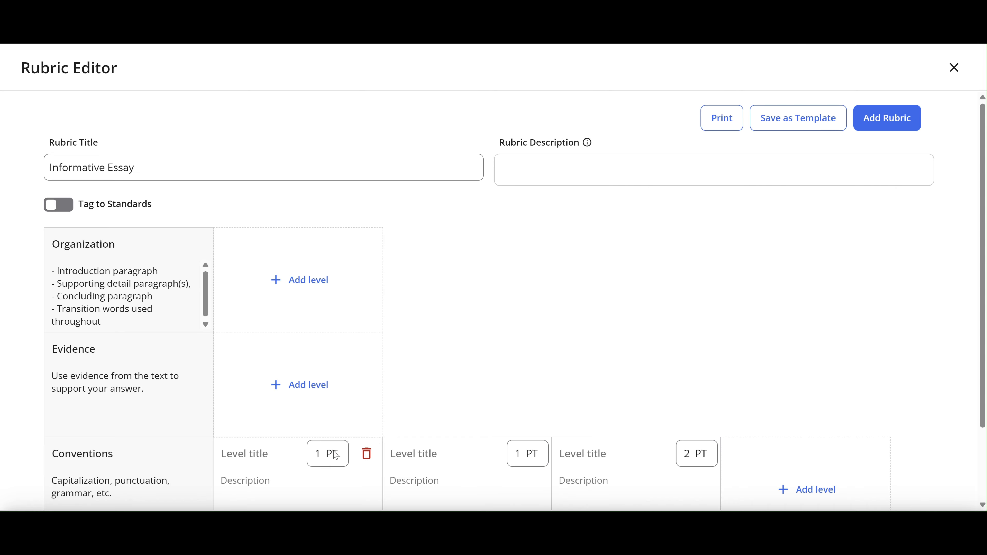
{"action": "double_click", "coordinate": [316, 453]}
{"action": "type", "text": "0"}
{"action": "left_click", "coordinate": [315, 478]}
Title the Conventions levels "Proficient" for 2 points, "Approaching" for 1 point and "Below" for 0 points
{"action": "left_click", "coordinate": [604, 455]}
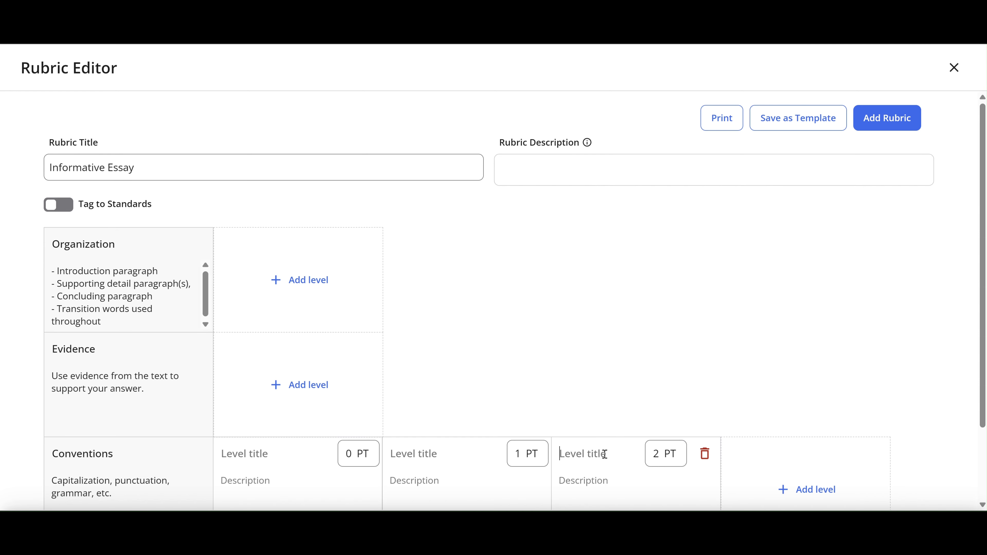
{"action": "type", "text": "Profiecien"}
{"action": "key", "text": "BackSpace"}
{"action": "key", "text": "BackSpace"}
{"action": "type", "text": "cient"}
{"action": "left_click", "coordinate": [414, 463]}
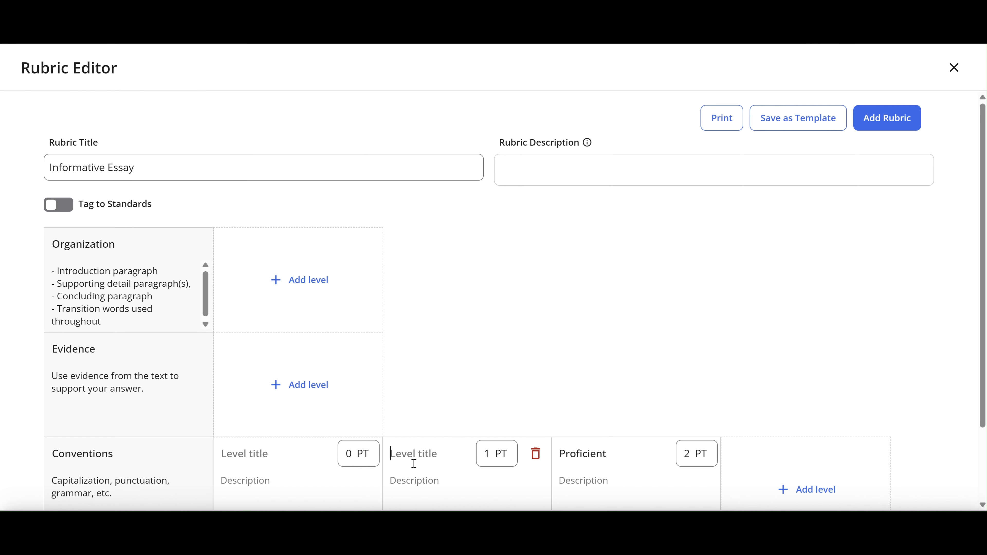
{"action": "type", "text": "Approaching"}
{"action": "left_click", "coordinate": [255, 450]}
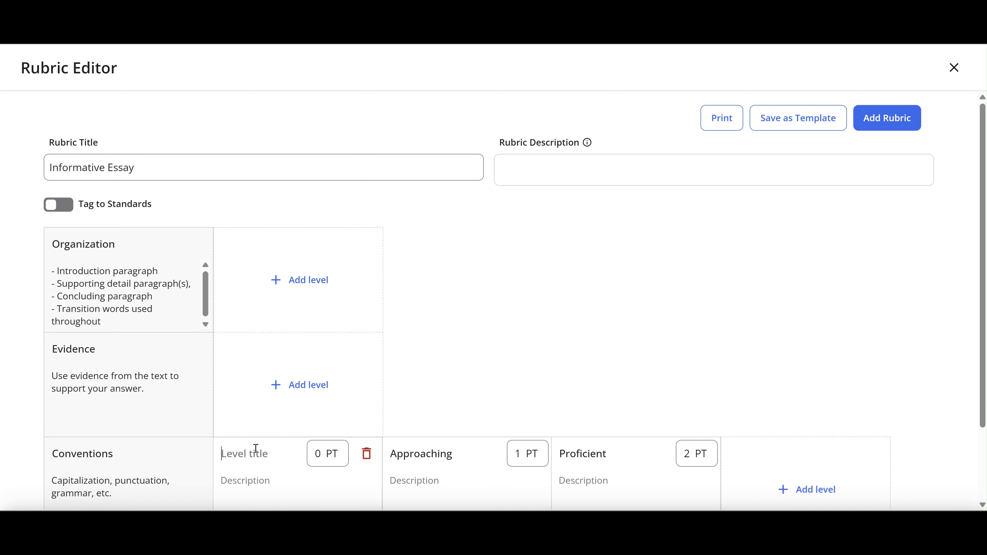
{"action": "type", "text": "Below"}
Add four scoring levels to the Evidence criterion
{"action": "left_click", "coordinate": [302, 383]}
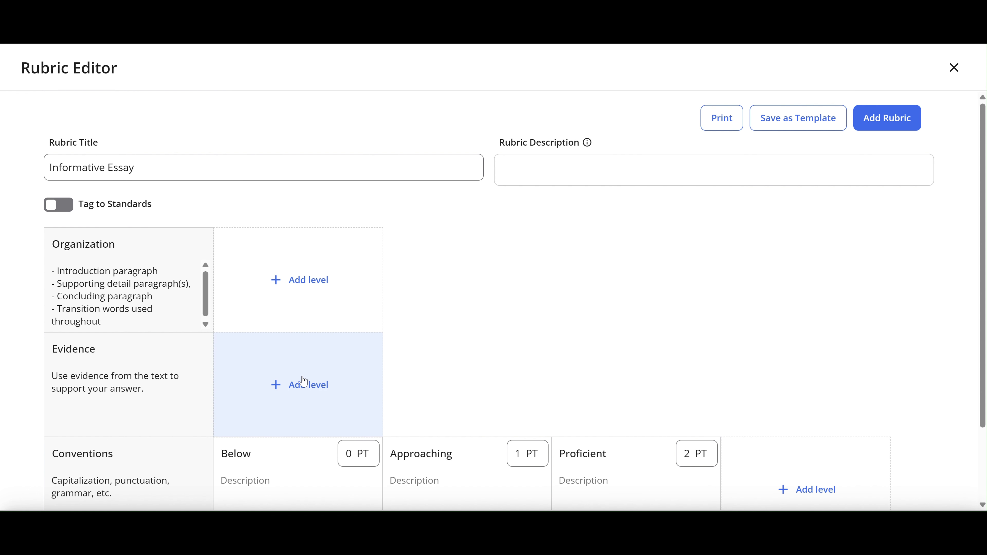
{"action": "left_click", "coordinate": [504, 368]}
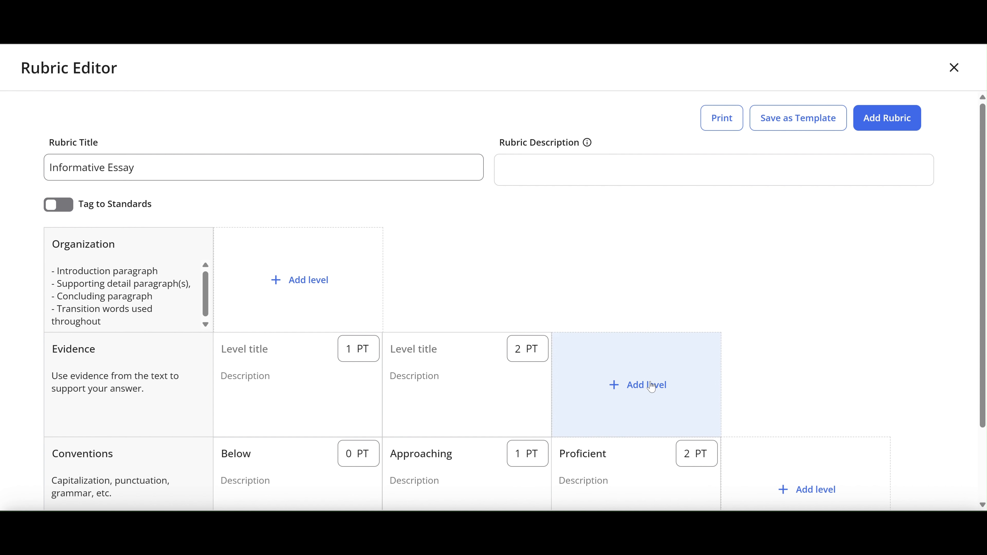
{"action": "left_click", "coordinate": [652, 379]}
{"action": "left_click", "coordinate": [779, 382]}
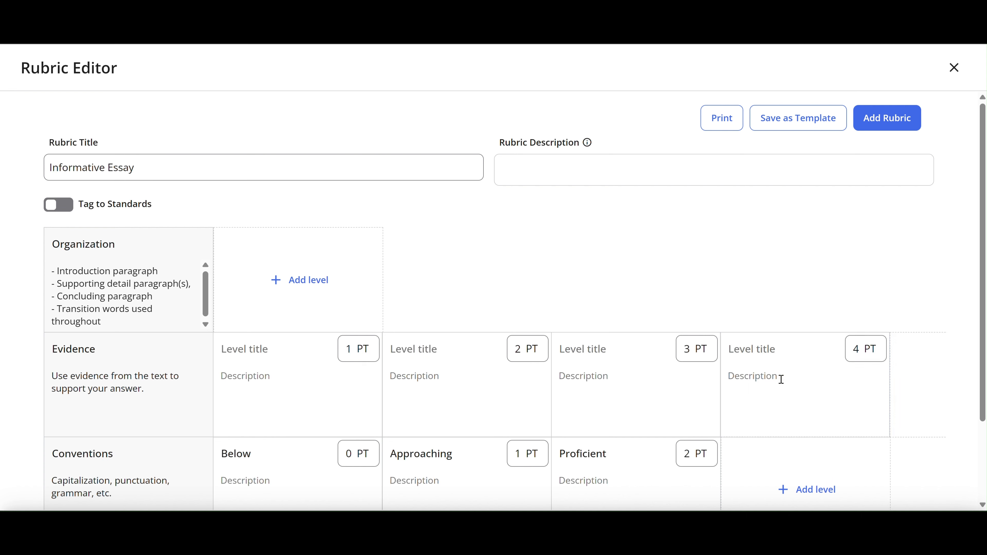
{"action": "left_click", "coordinate": [620, 499]}
{"action": "left_click", "coordinate": [460, 496]}
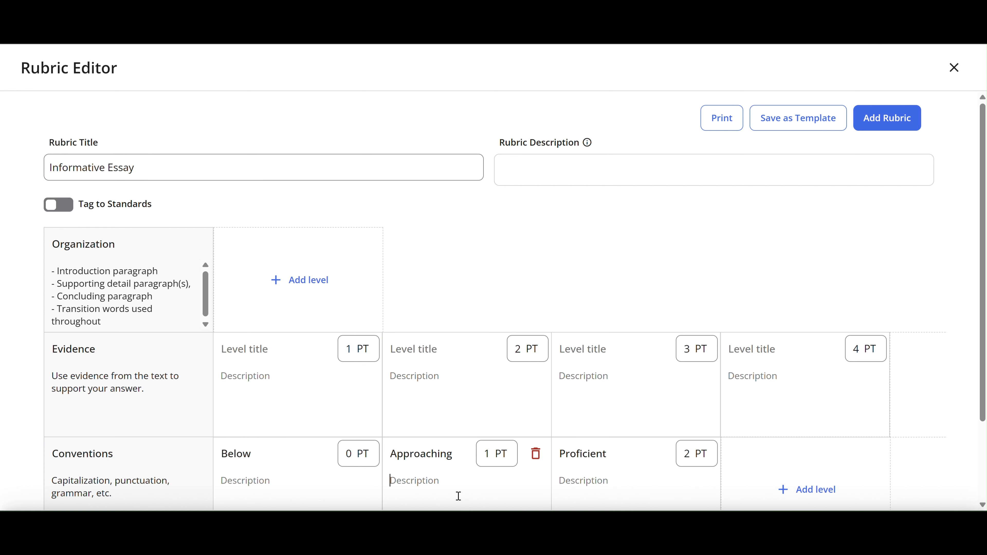
{"action": "left_click", "coordinate": [256, 482]}
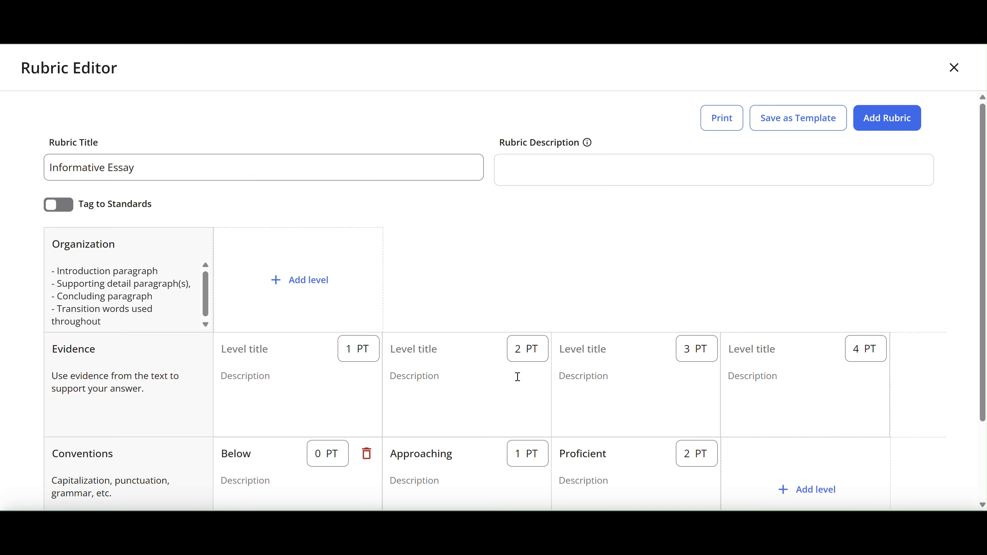
Title the Evidence levels "Above Profiency" for 4 points, "Proficient" for 3 points, "Approaching" for 2 points and "Below" for 1 point
{"action": "left_click", "coordinate": [756, 348]}
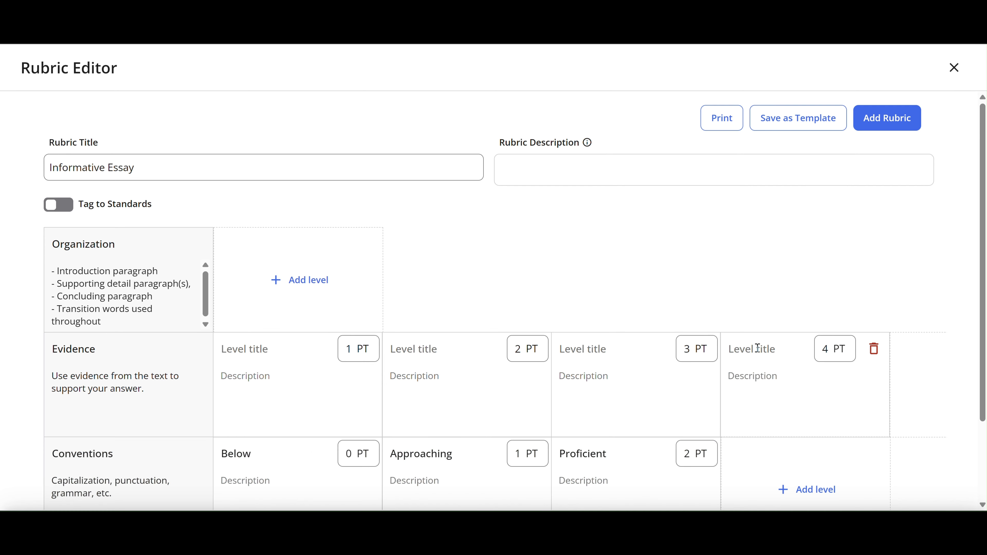
{"action": "type", "text": "Above Pro"}
{"action": "type", "text": "ficiency"}
{"action": "left_click", "coordinate": [604, 342]}
{"action": "type", "text": "P"}
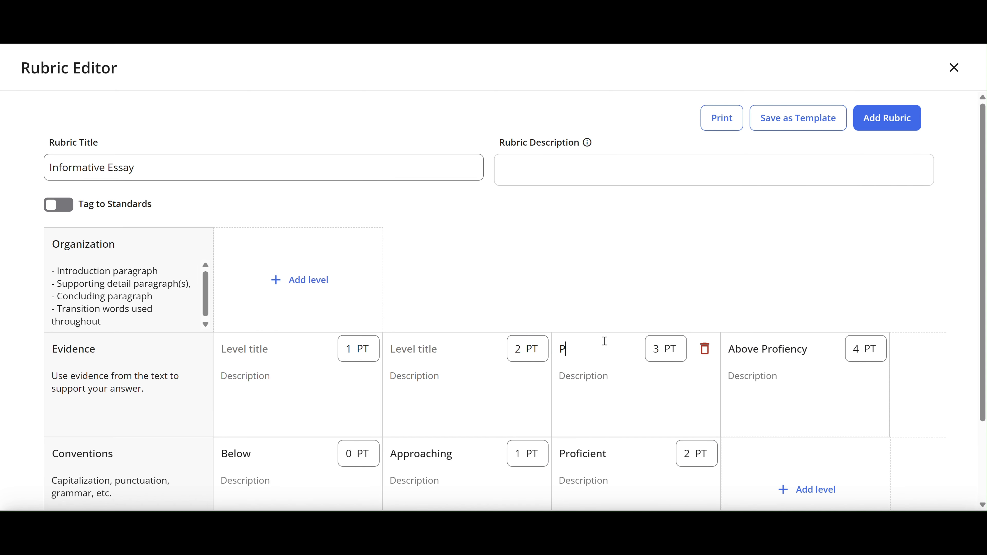
{"action": "type", "text": "roficient"}
{"action": "left_click", "coordinate": [458, 353]}
{"action": "type", "text": "A"}
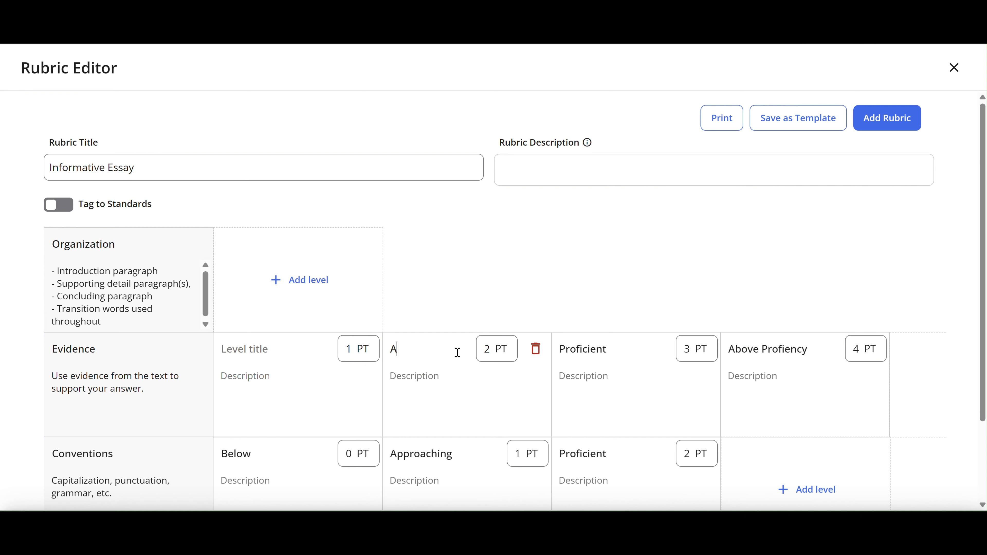
{"action": "type", "text": "pproaching"}
{"action": "left_click", "coordinate": [271, 349]}
{"action": "type", "text": "Below"}
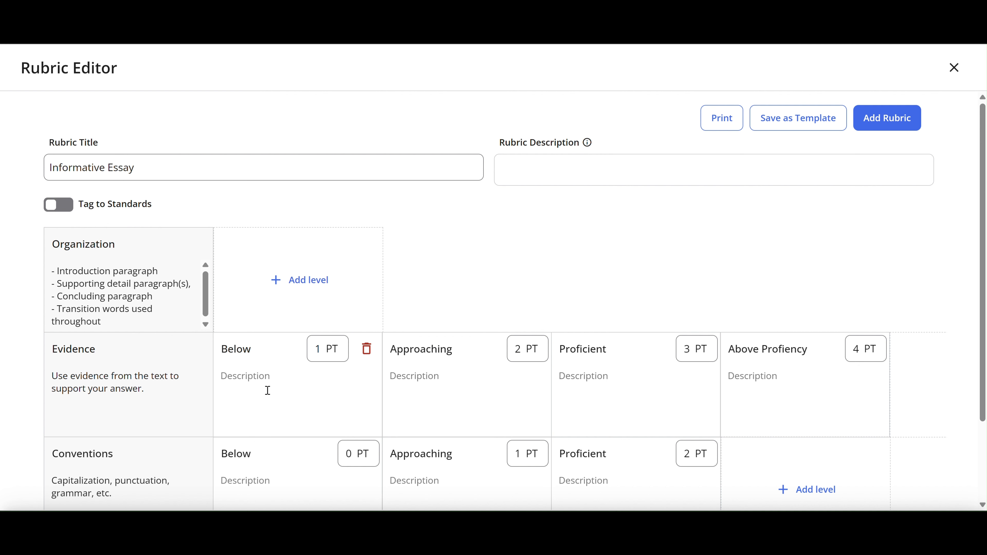
Add four scoring levels to the Organization criterion
{"action": "left_click", "coordinate": [302, 287]}
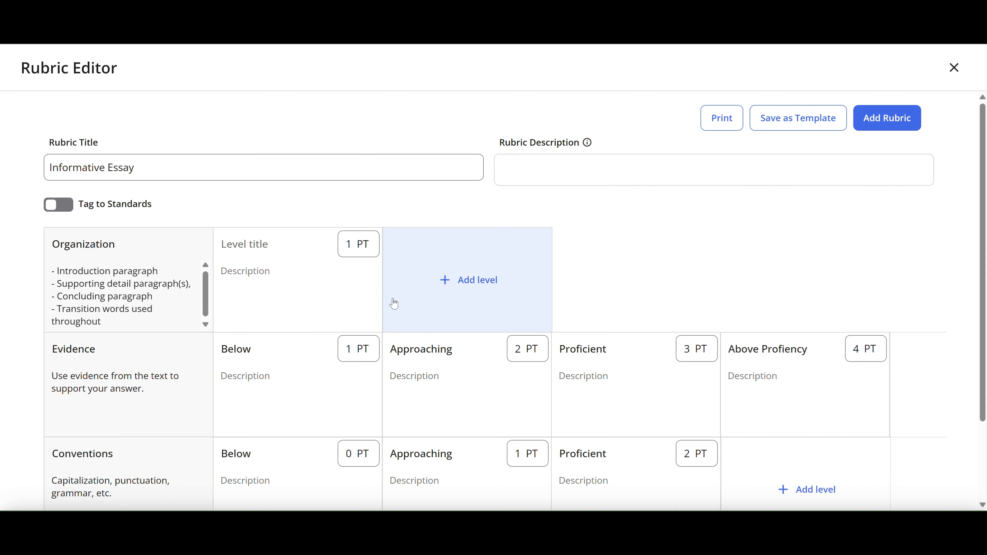
{"action": "left_click", "coordinate": [418, 305]}
{"action": "left_click", "coordinate": [600, 295]}
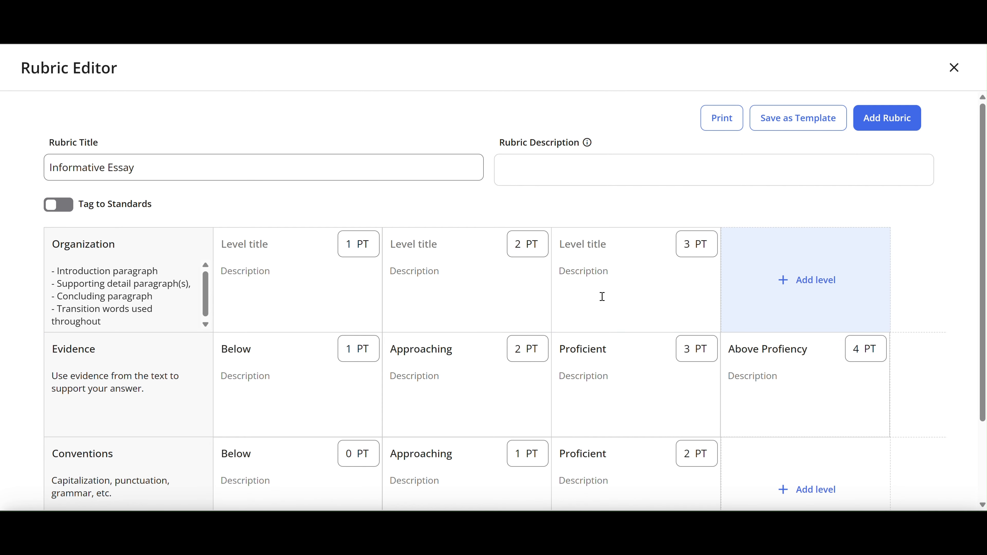
{"action": "left_click", "coordinate": [766, 292]}
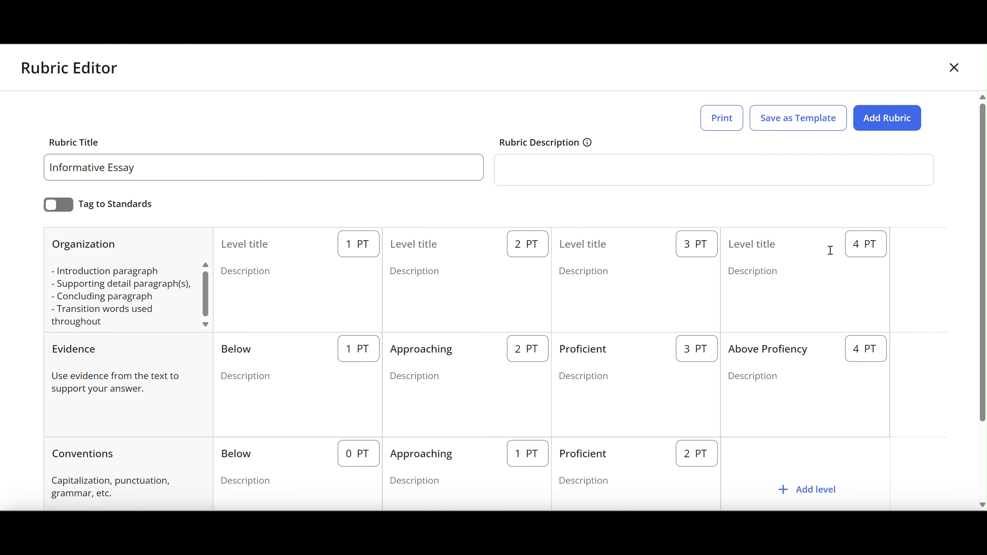
Correct the title of the 4-point Evidence level to "Above Proficient"
{"action": "left_click", "coordinate": [767, 347]}
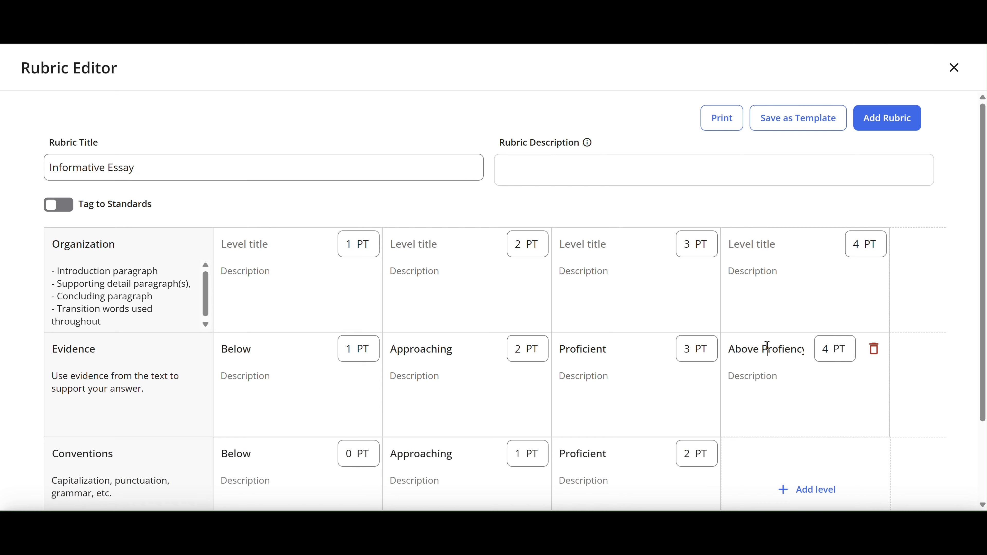
{"action": "double_click", "coordinate": [767, 348]}
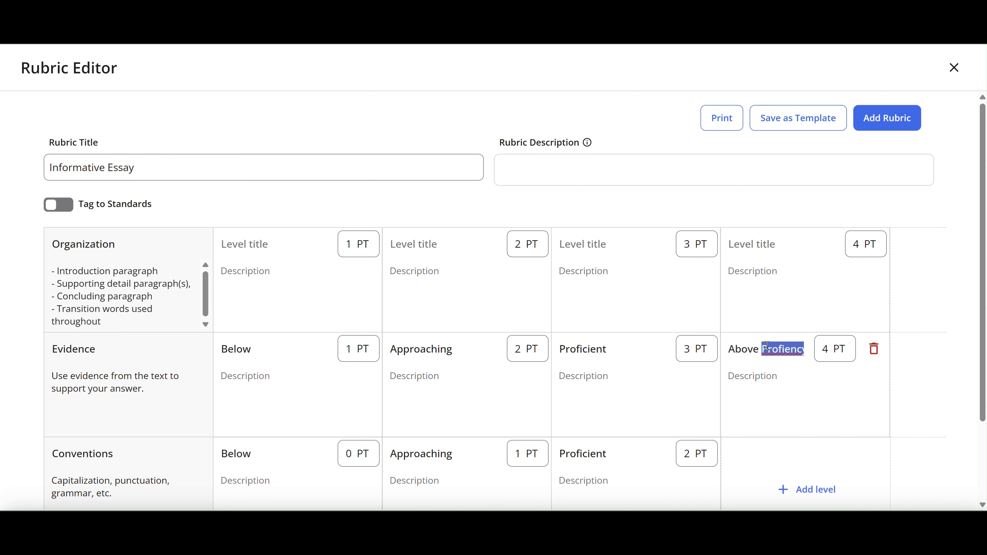
{"action": "right_click", "coordinate": [768, 347]}
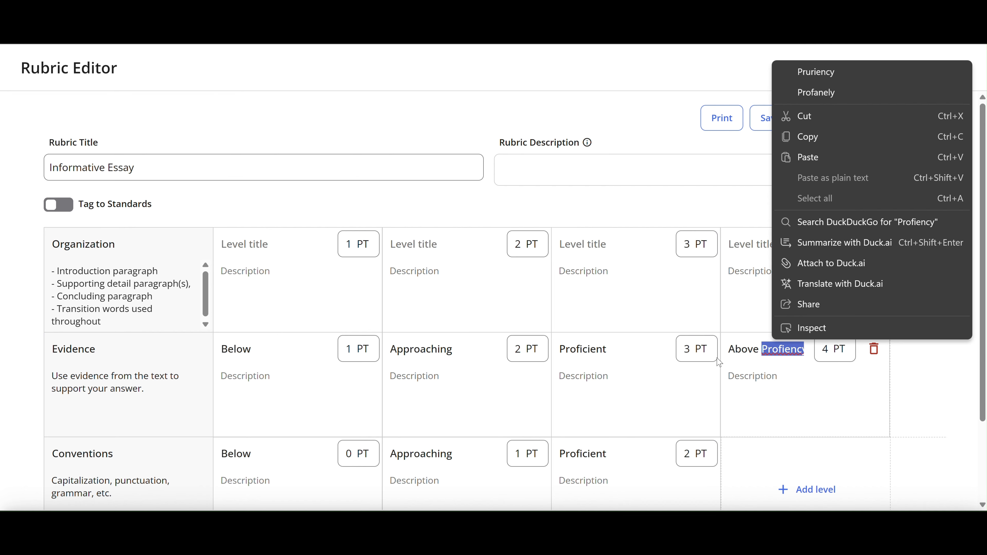
{"action": "type", "text": "Profie"}
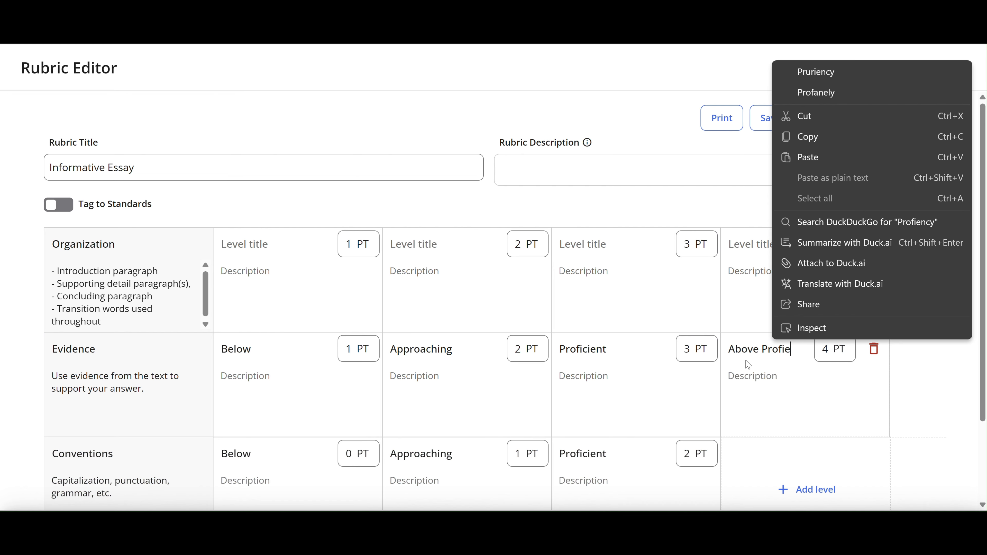
{"action": "key", "text": "BackSpace"}
{"action": "type", "text": "cient"}
{"action": "left_click", "coordinate": [761, 406]}
Copy the Evidence level titles "Above Proficient", "Proficient", "Approaching" and "Below" to the Organization levels with the same points
{"action": "triple_click", "coordinate": [754, 351]}
{"action": "key", "text": "ctrl+c"}
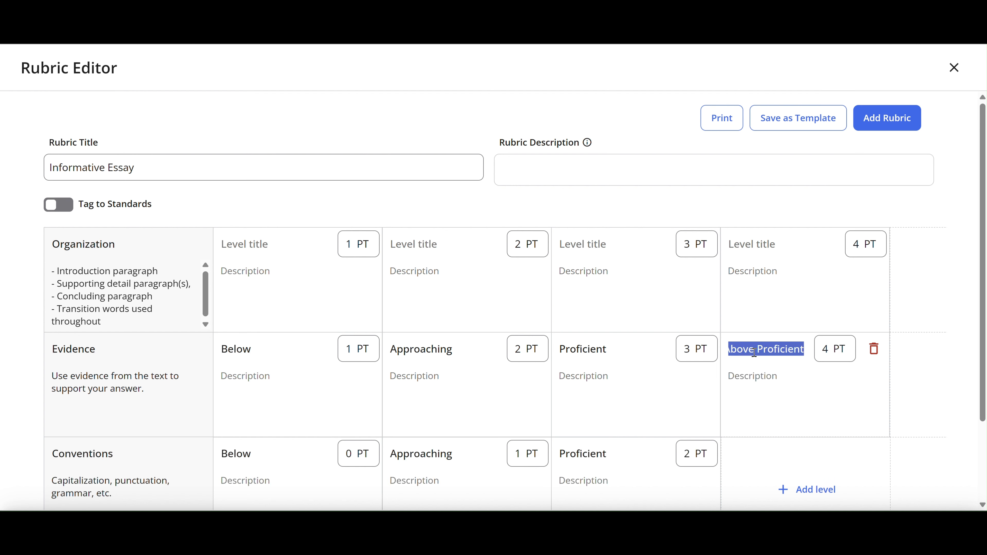
{"action": "left_click", "coordinate": [748, 244]}
{"action": "key", "text": "ctrl+v"}
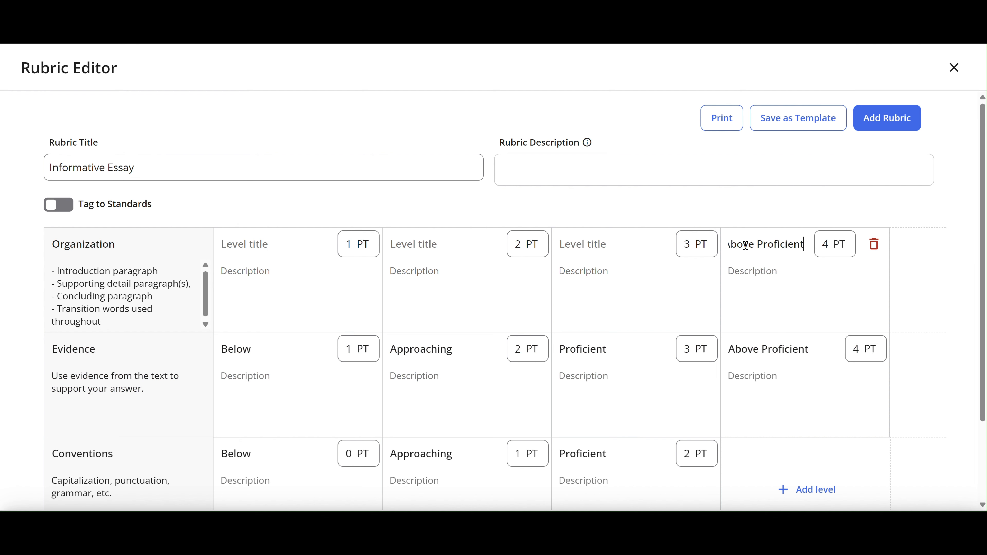
{"action": "double_click", "coordinate": [574, 350]}
{"action": "key", "text": "ctrl+c"}
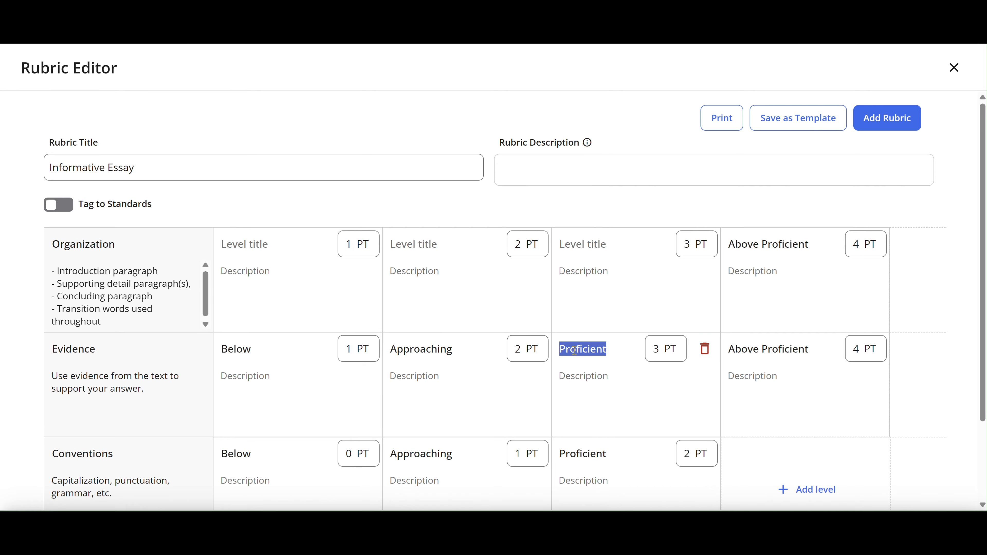
{"action": "left_click", "coordinate": [581, 243]}
{"action": "key", "text": "ctrl+v"}
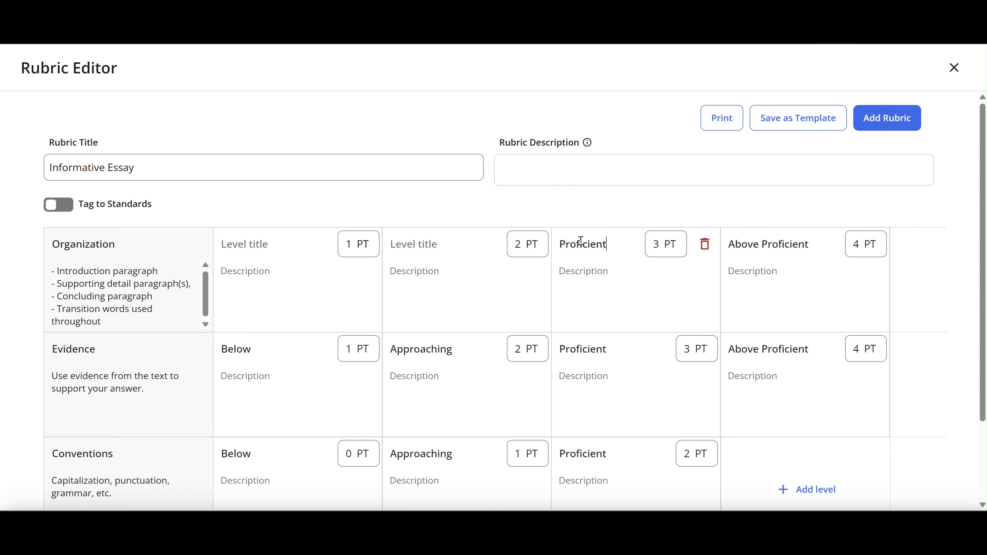
{"action": "double_click", "coordinate": [409, 350]}
{"action": "key", "text": "ctrl+c"}
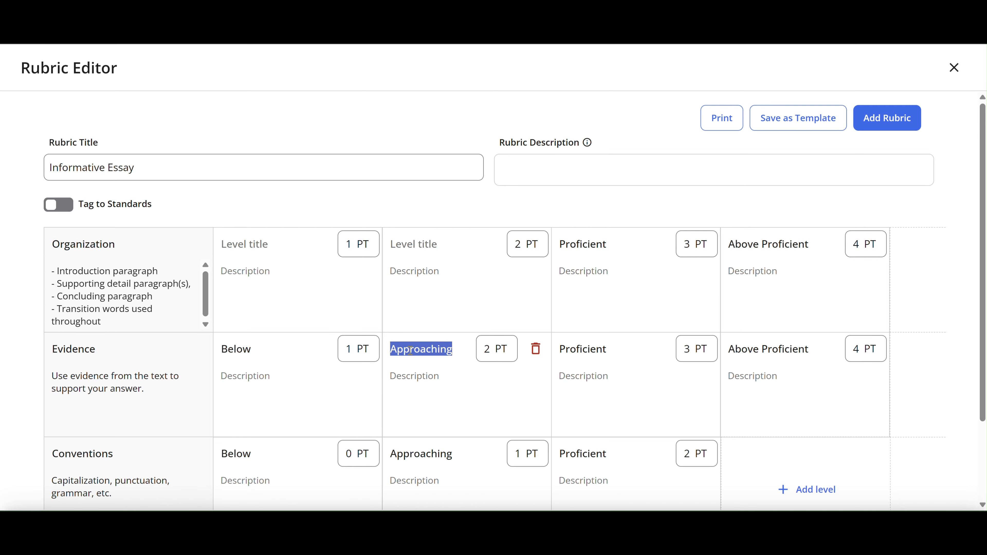
{"action": "left_click", "coordinate": [418, 243]}
{"action": "key", "text": "ctrl+v"}
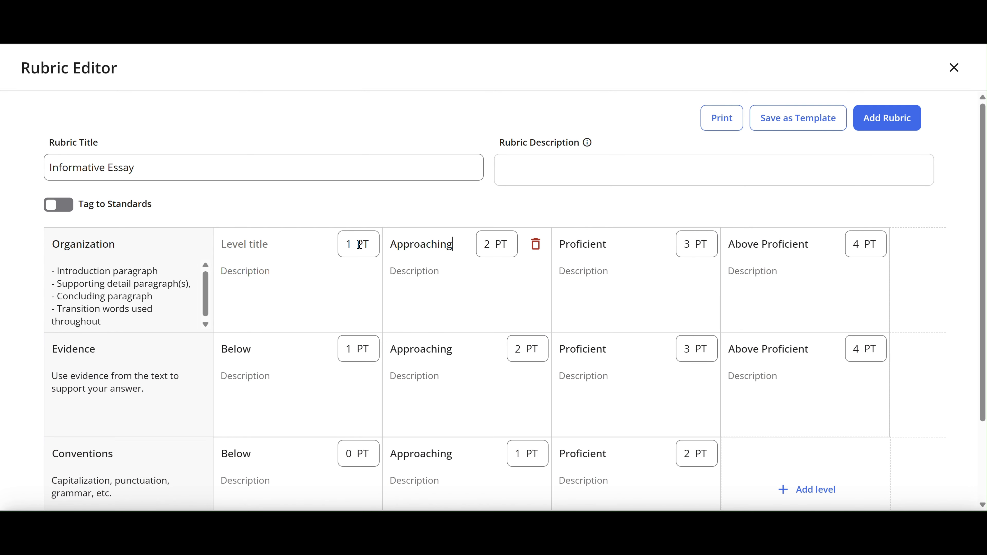
{"action": "double_click", "coordinate": [234, 345]}
{"action": "key", "text": "ctrl+c"}
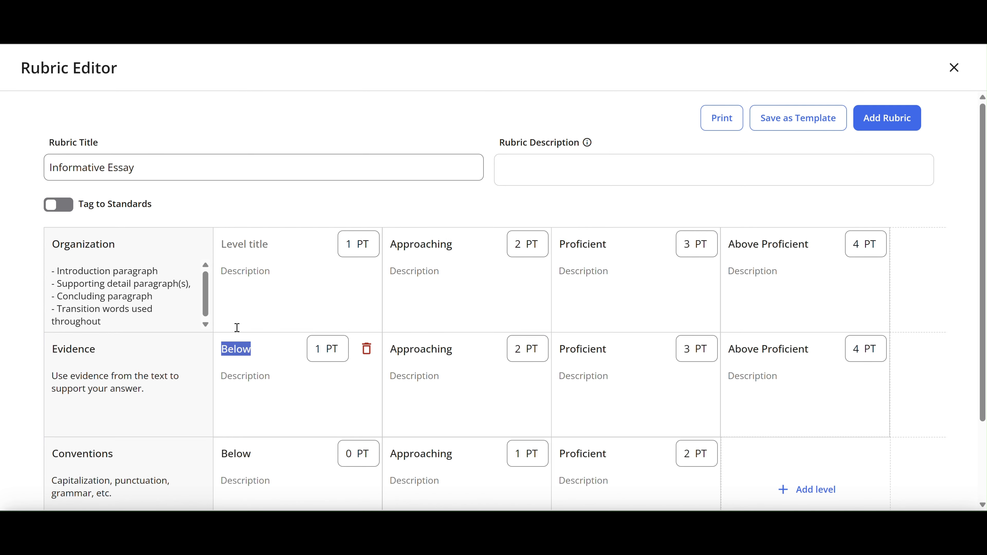
{"action": "left_click", "coordinate": [245, 245]}
{"action": "key", "text": "ctrl+v"}
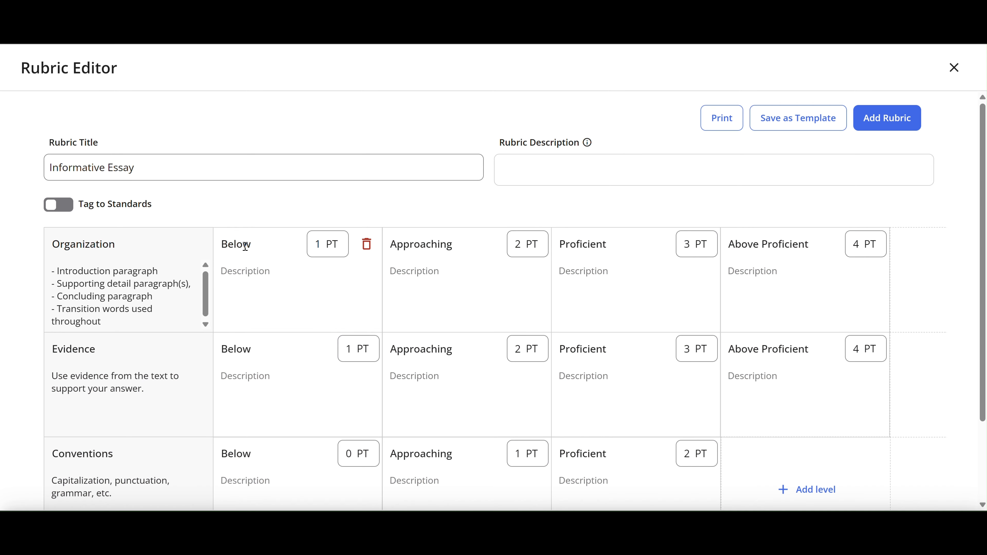
Add the finished Informative Essay rubric to the free response question
{"action": "left_click", "coordinate": [262, 308]}
{"action": "left_click", "coordinate": [896, 123]}
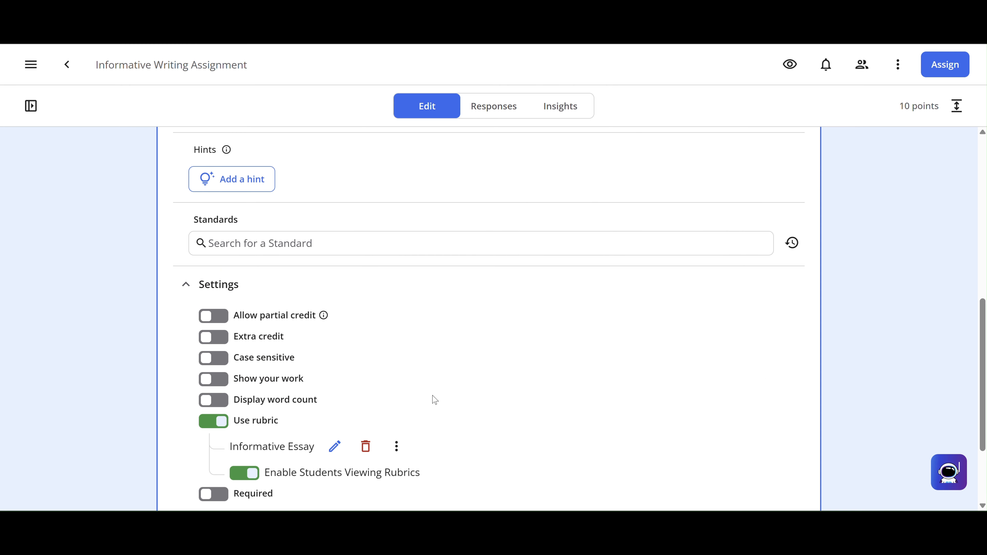
{"action": "scroll", "coordinate": [434, 400], "scroll_direction": "up", "scroll_amount": 6}
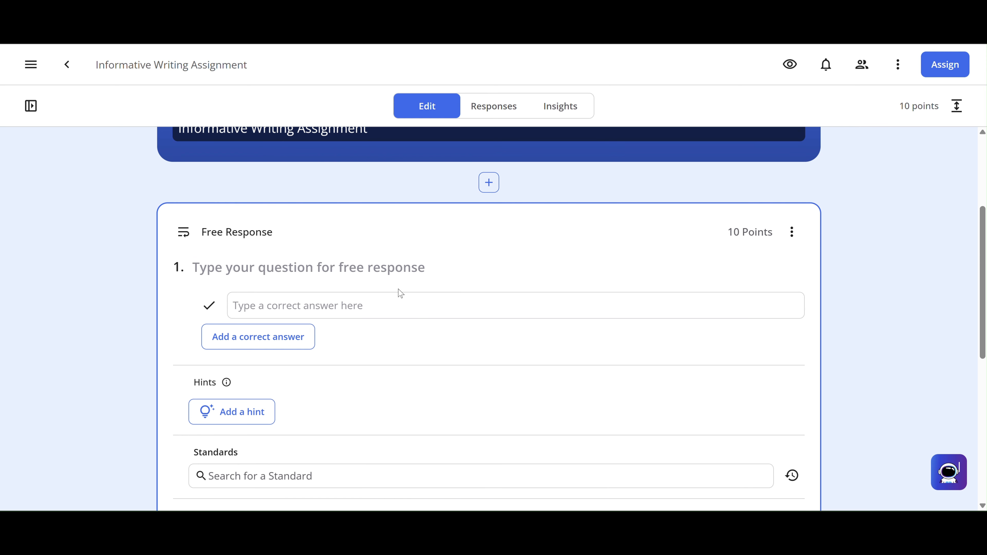
{"action": "left_click", "coordinate": [399, 272]}
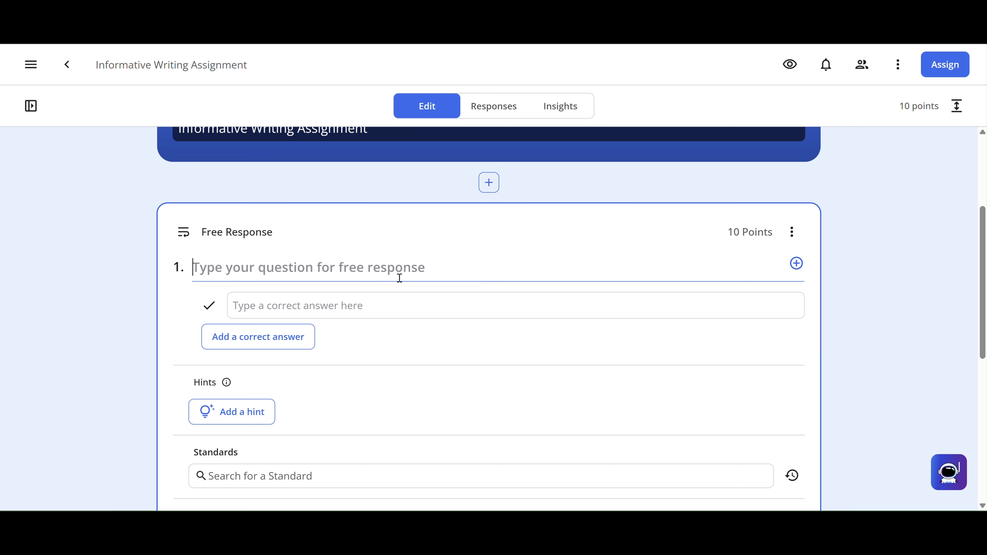
{"action": "scroll", "coordinate": [399, 278], "scroll_direction": "down", "scroll_amount": 7}
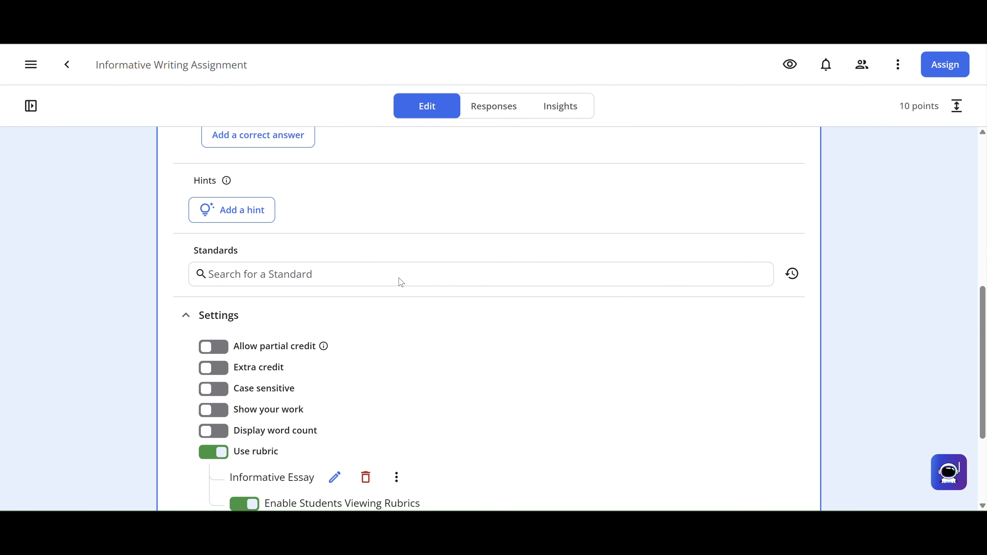